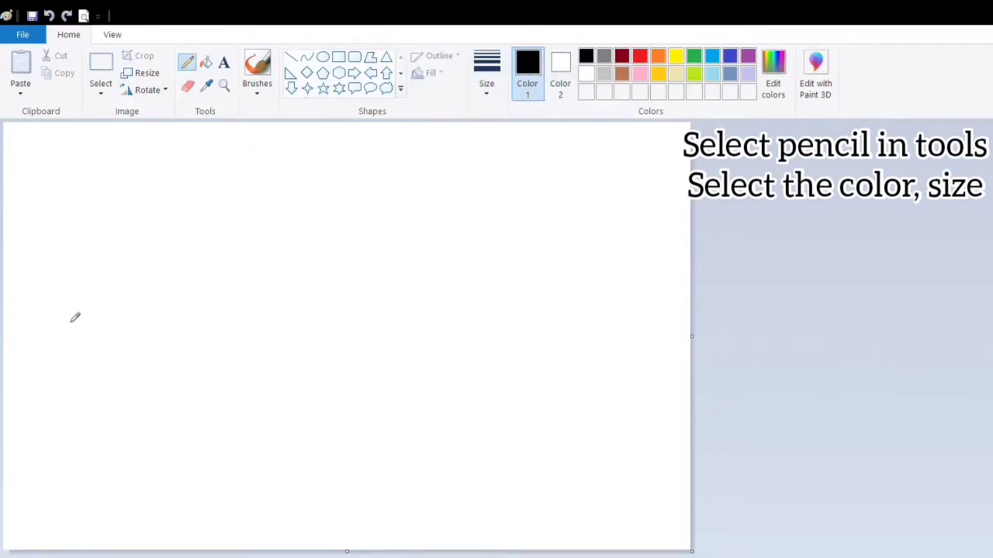
- Draw a curved tree trunk at the canvas's lower-left edge and top it with a cloud-callout crown stretched upward and to the right
{"action": "mouse_move", "coordinate": [50, 347]}
{"action": "left_mouse_down"}
{"action": "mouse_move", "coordinate": [24, 403]}
{"action": "mouse_move", "coordinate": [13, 498]}
{"action": "mouse_move", "coordinate": [28, 550]}
{"action": "left_mouse_up"}
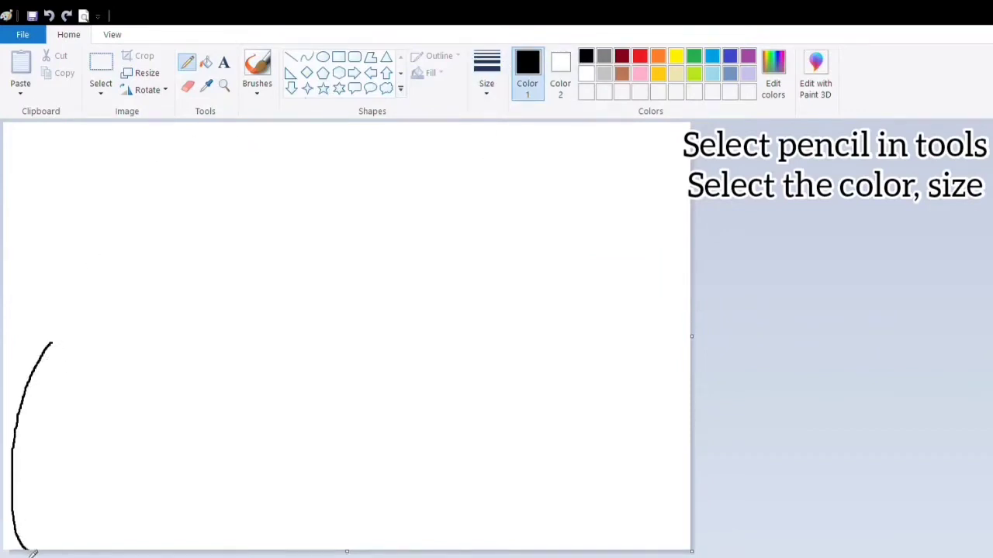
{"action": "left_click", "coordinate": [387, 87]}
{"action": "left_click_drag", "start_coordinate": [4, 350], "coordinate": [81, 250]}
{"action": "left_click_drag", "start_coordinate": [49, 297], "coordinate": [44, 315]}
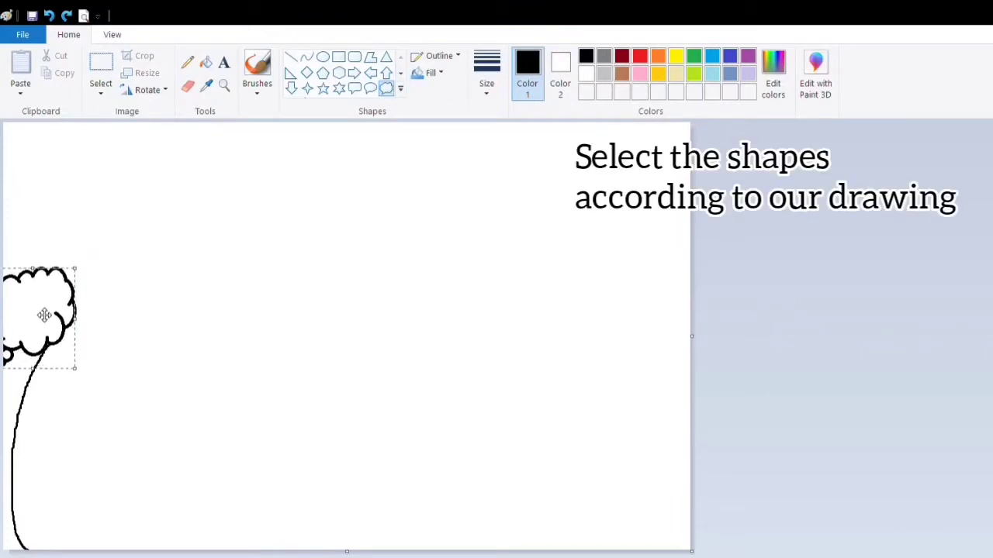
{"action": "left_click_drag", "start_coordinate": [39, 268], "coordinate": [39, 210]}
{"action": "left_click_drag", "start_coordinate": [75, 288], "coordinate": [127, 321]}
- Add five small oval fruits to the tree, three inside the crown and two hanging from its lower-right edge
{"action": "left_click", "coordinate": [322, 57]}
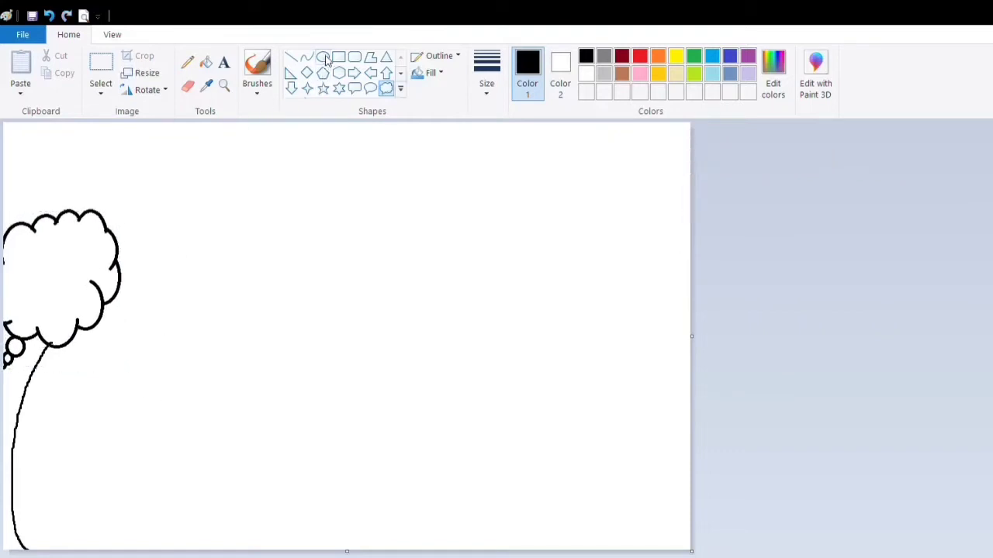
{"action": "mouse_move", "coordinate": [33, 255]}
{"action": "left_mouse_down"}
{"action": "mouse_move", "coordinate": [50, 272]}
{"action": "mouse_move", "coordinate": [80, 266]}
{"action": "mouse_move", "coordinate": [86, 276]}
{"action": "mouse_move", "coordinate": [58, 308]}
{"action": "mouse_move", "coordinate": [114, 313]}
{"action": "mouse_move", "coordinate": [115, 325]}
{"action": "left_mouse_up"}
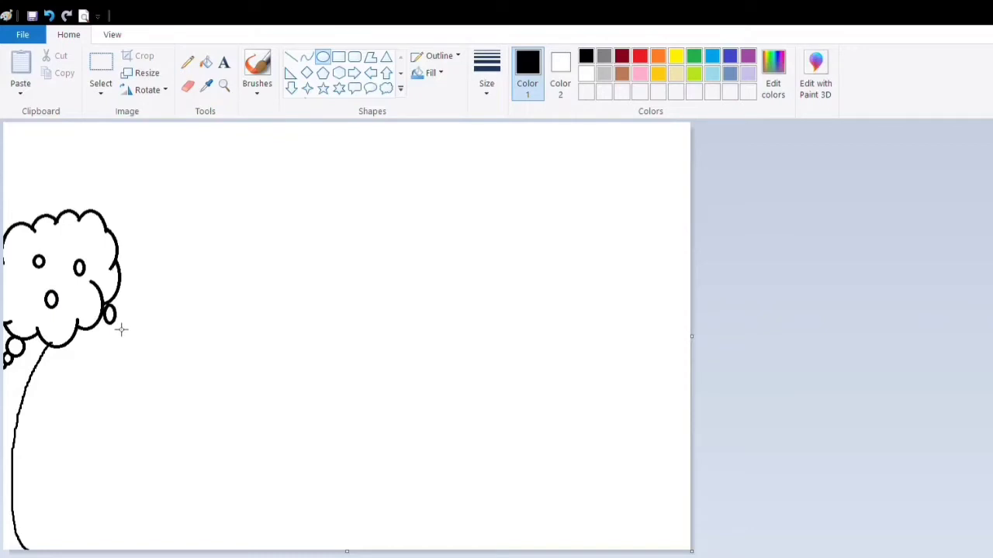
{"action": "left_click", "coordinate": [149, 341]}
{"action": "left_click_drag", "start_coordinate": [76, 329], "coordinate": [90, 348]}
{"action": "left_click", "coordinate": [128, 210]}
- Draw a pencil curve from the trunk down to the canvas's lower edge and a straight horizon line from the crown to the right edge
{"action": "left_click", "coordinate": [187, 62]}
{"action": "mouse_move", "coordinate": [11, 459]}
{"action": "left_mouse_down"}
{"action": "mouse_move", "coordinate": [67, 508]}
{"action": "mouse_move", "coordinate": [81, 550]}
{"action": "left_mouse_up"}
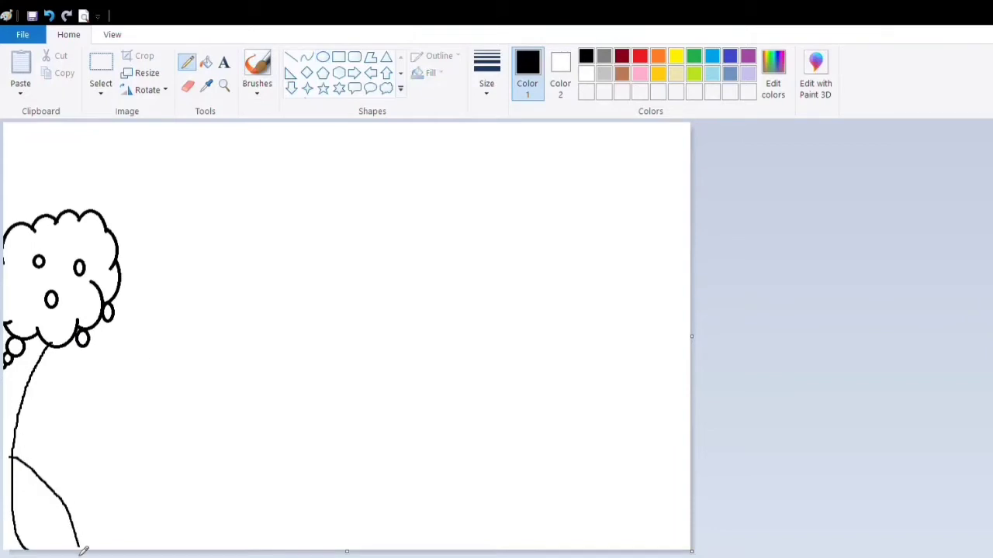
{"action": "left_click", "coordinate": [291, 58]}
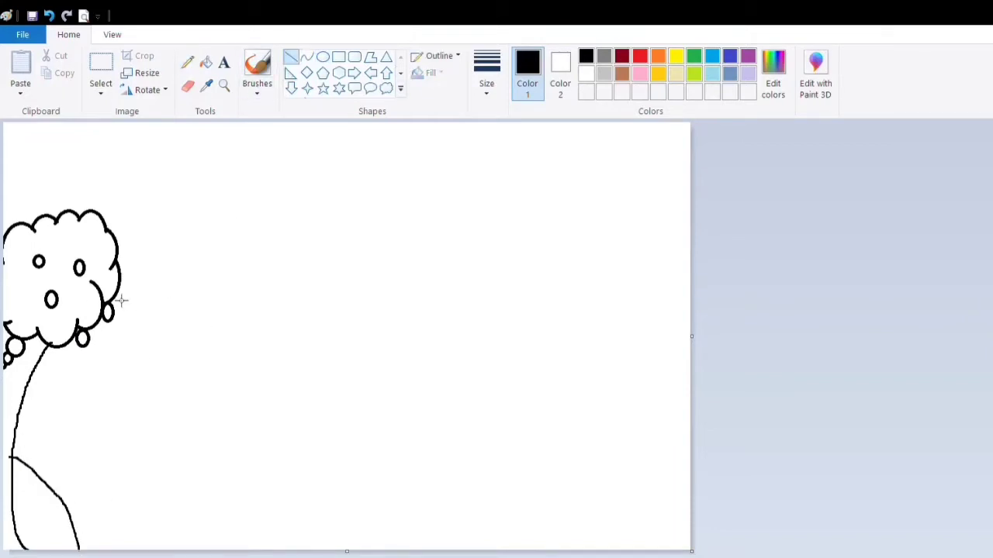
{"action": "left_click_drag", "start_coordinate": [120, 300], "coordinate": [691, 296]}
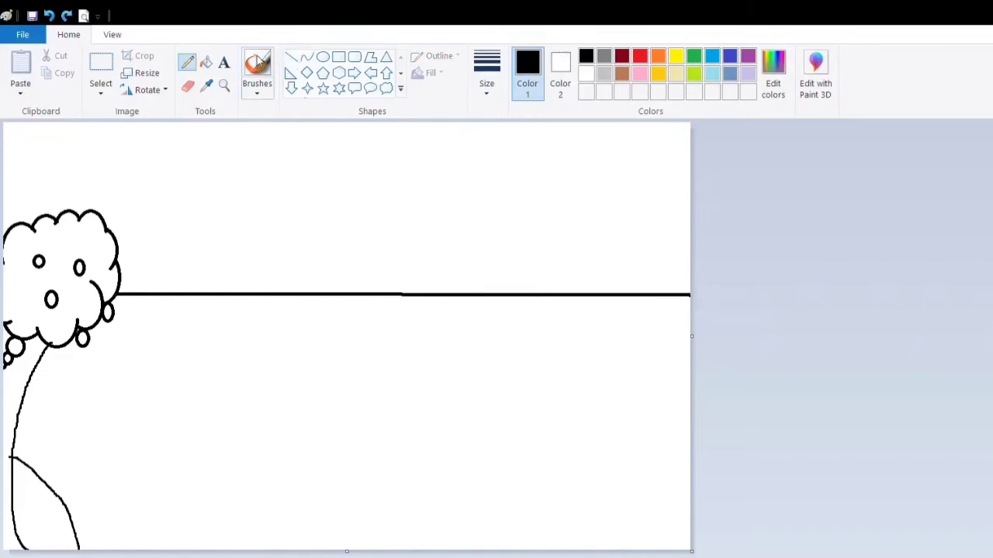
- Draw the first rounded hill with the Curve tool, from the tree crown down to the horizon line
{"action": "left_click", "coordinate": [306, 59]}
{"action": "left_click_drag", "start_coordinate": [111, 231], "coordinate": [266, 295]}
{"action": "left_click", "coordinate": [160, 217]}
{"action": "left_click", "coordinate": [181, 228]}
{"action": "left_click_drag", "start_coordinate": [221, 261], "coordinate": [223, 222]}
{"action": "left_click", "coordinate": [223, 222]}
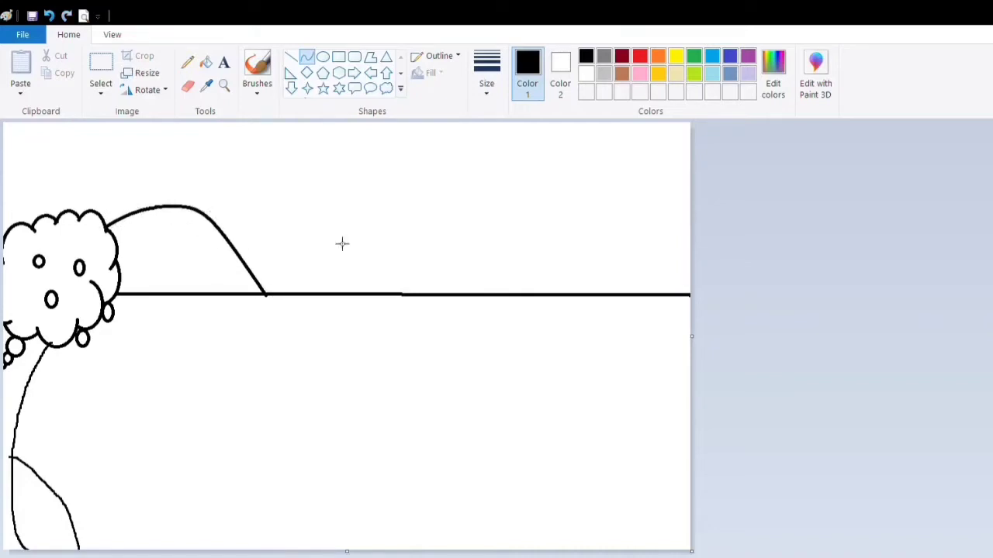
- Draw a wide rounded hill from two curves on the horizon's right part, ending at the canvas edge
{"action": "left_click_drag", "start_coordinate": [404, 294], "coordinate": [538, 204]}
{"action": "left_click_drag", "start_coordinate": [463, 254], "coordinate": [474, 213]}
{"action": "left_click_drag", "start_coordinate": [541, 209], "coordinate": [700, 301]}
{"action": "left_click_drag", "start_coordinate": [620, 259], "coordinate": [650, 254]}
- Draw a middle hill from two curves filling the gap between the two existing hills
{"action": "left_click_drag", "start_coordinate": [240, 265], "coordinate": [323, 205]}
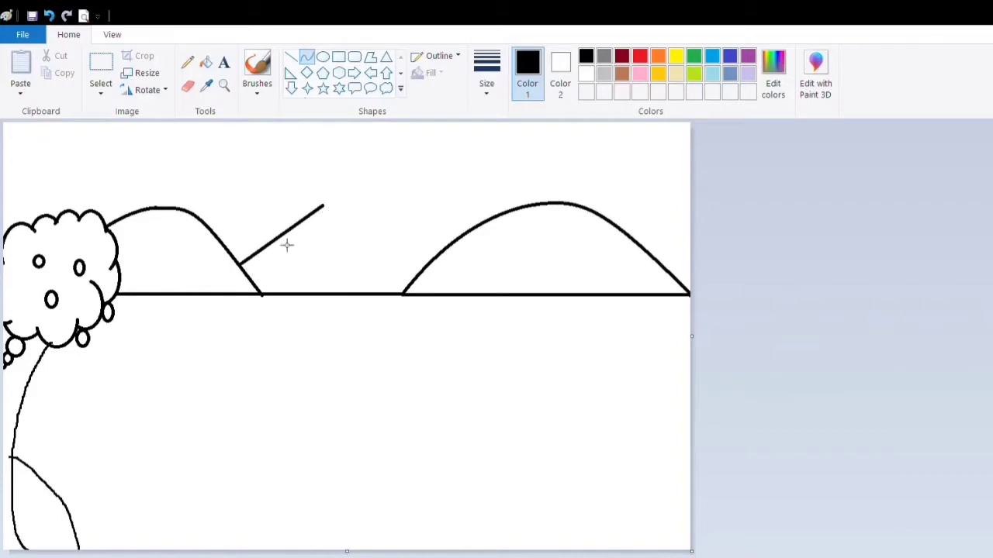
{"action": "left_click_drag", "start_coordinate": [288, 245], "coordinate": [279, 233]}
{"action": "left_click", "coordinate": [328, 211]}
{"action": "mouse_move", "coordinate": [328, 210]}
{"action": "left_mouse_down"}
{"action": "mouse_move", "coordinate": [346, 210]}
{"action": "mouse_move", "coordinate": [318, 206]}
{"action": "mouse_move", "coordinate": [364, 214]}
{"action": "mouse_move", "coordinate": [428, 268]}
{"action": "mouse_move", "coordinate": [383, 211]}
{"action": "mouse_move", "coordinate": [456, 151]}
{"action": "mouse_move", "coordinate": [450, 145]}
{"action": "left_mouse_up"}
- Draw a circular sun above the hills and a flat cloud-callout cloud on each side of the sky
{"action": "left_click", "coordinate": [322, 58]}
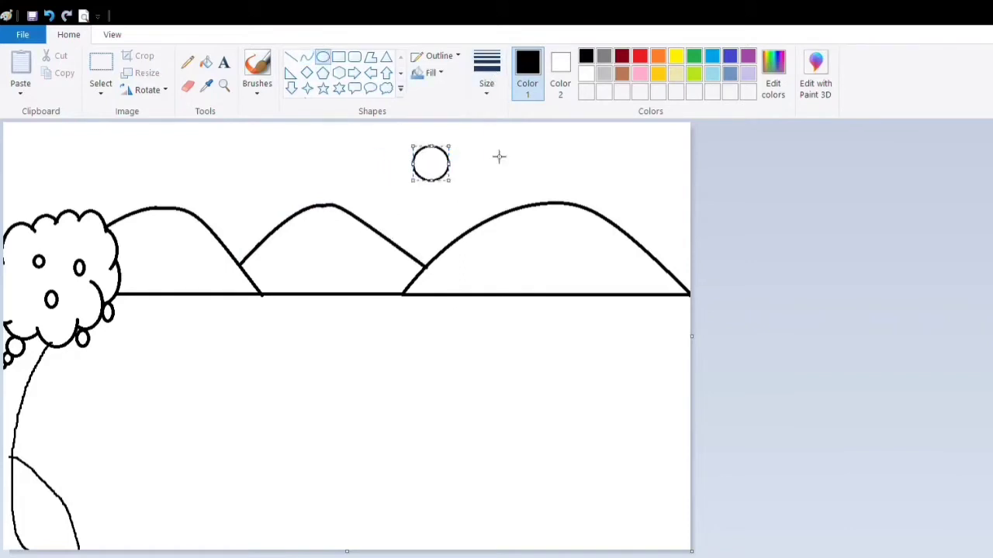
{"action": "left_click", "coordinate": [386, 88]}
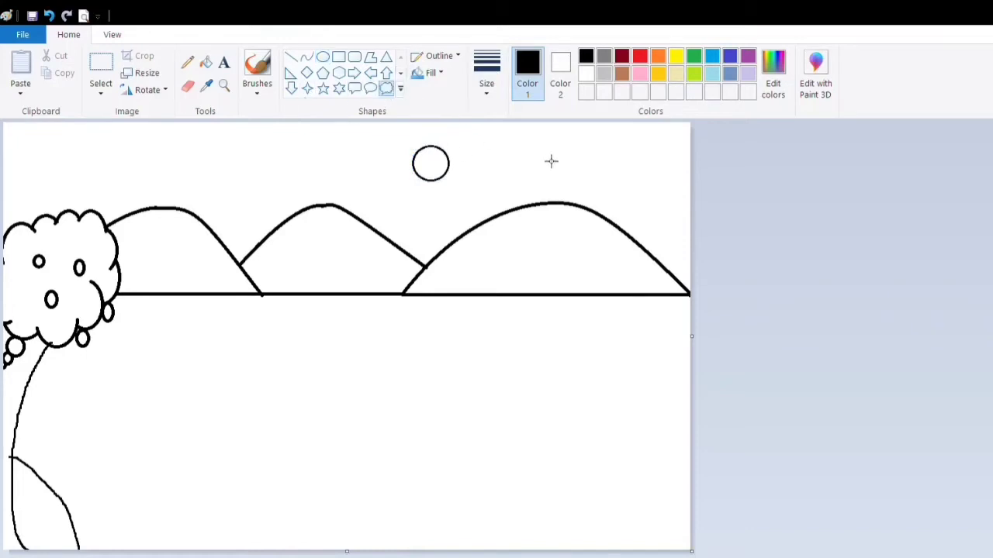
{"action": "mouse_move", "coordinate": [143, 176]}
{"action": "left_mouse_down"}
{"action": "mouse_move", "coordinate": [257, 155]}
{"action": "mouse_move", "coordinate": [253, 143]}
{"action": "left_mouse_up"}
{"action": "left_click_drag", "start_coordinate": [547, 172], "coordinate": [633, 148]}
- Sketch two small birds between the left cloud and the sun, and erase the callout tails under both clouds
{"action": "left_click", "coordinate": [187, 62]}
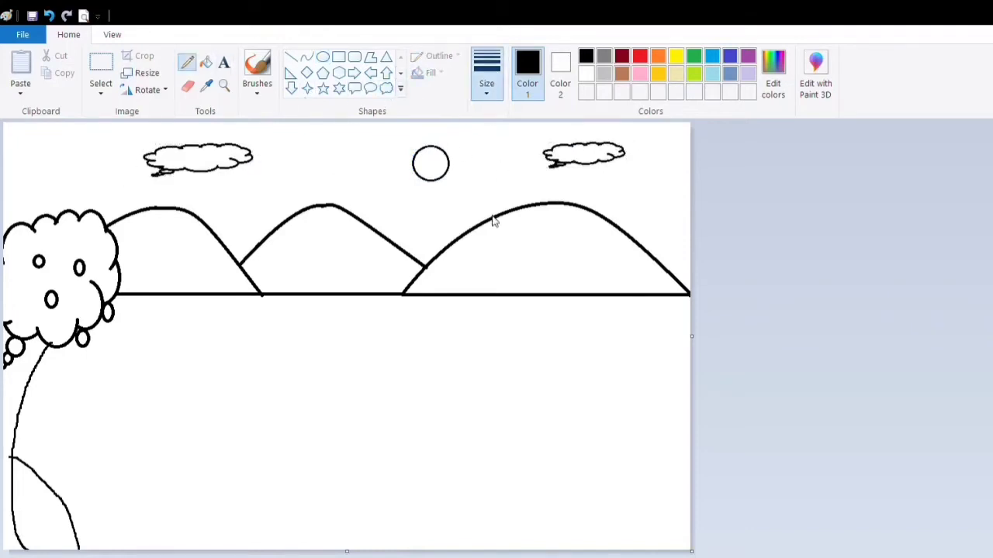
{"action": "mouse_move", "coordinate": [291, 161]}
{"action": "left_mouse_down"}
{"action": "mouse_move", "coordinate": [306, 164]}
{"action": "mouse_move", "coordinate": [308, 151]}
{"action": "left_mouse_up"}
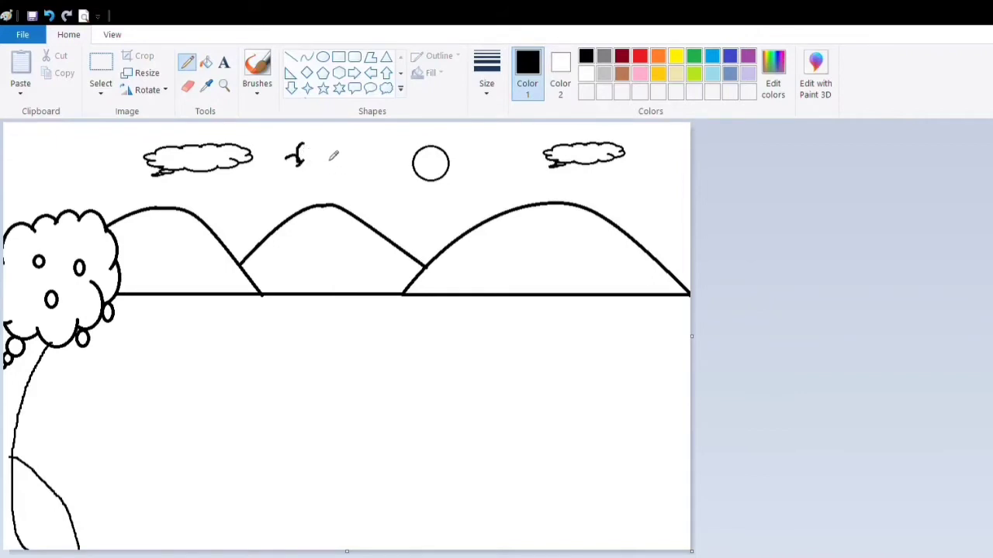
{"action": "left_click_drag", "start_coordinate": [255, 184], "coordinate": [276, 181]}
{"action": "left_click", "coordinate": [187, 85]}
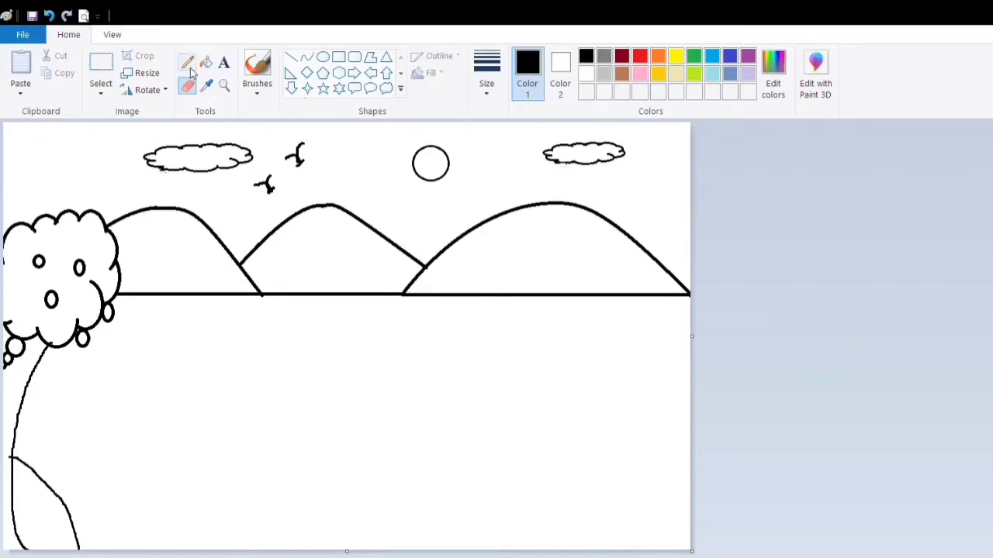
- Draw a curved shoreline from the horizon below the right hill to the canvas's lower edge, bowed to the left
{"action": "left_click", "coordinate": [306, 56]}
{"action": "left_click_drag", "start_coordinate": [495, 297], "coordinate": [439, 552]}
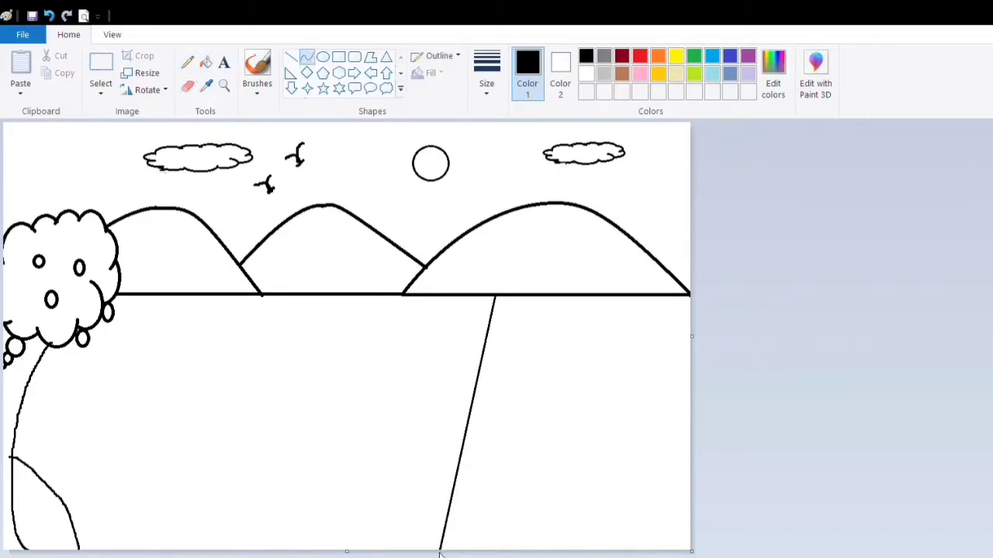
{"action": "left_click_drag", "start_coordinate": [474, 435], "coordinate": [409, 425]}
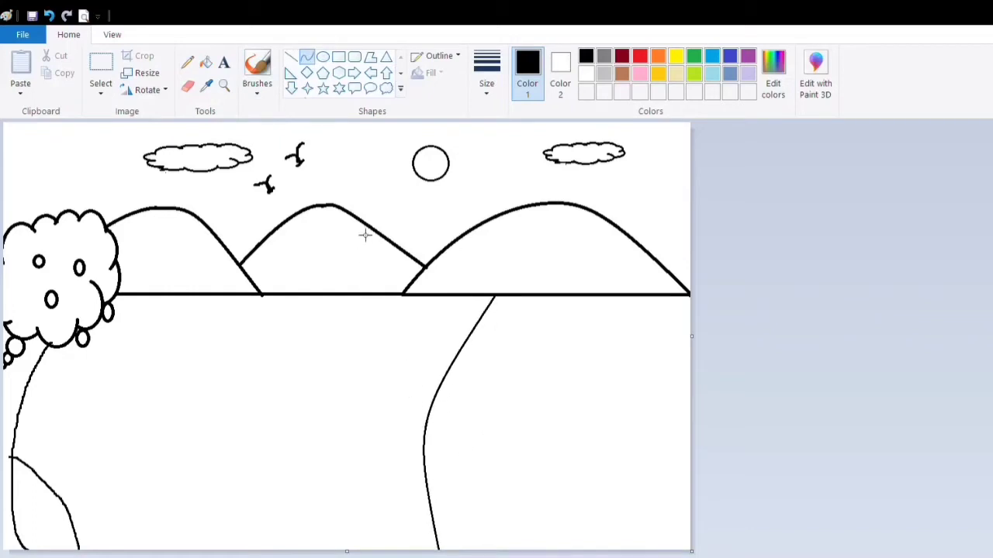
- Draw two wavy waterfall edges down the middle hill's right slope and erase the horizon line between them
{"action": "mouse_move", "coordinate": [355, 217]}
{"action": "left_mouse_down"}
{"action": "mouse_move", "coordinate": [339, 293]}
{"action": "mouse_move", "coordinate": [339, 266]}
{"action": "left_mouse_up"}
{"action": "left_click", "coordinate": [393, 245]}
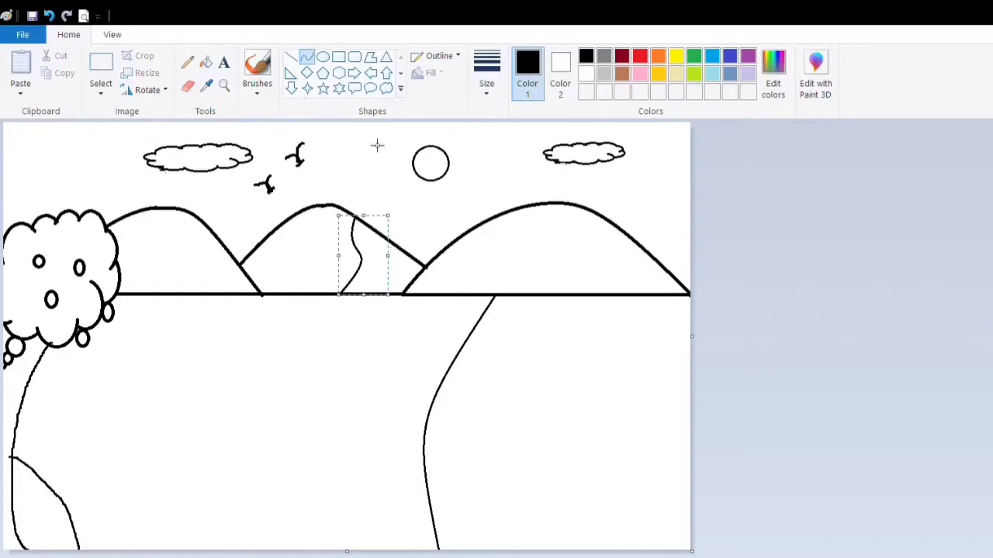
{"action": "left_click_drag", "start_coordinate": [383, 238], "coordinate": [384, 294]}
{"action": "left_click", "coordinate": [393, 273]}
{"action": "left_click", "coordinate": [403, 270]}
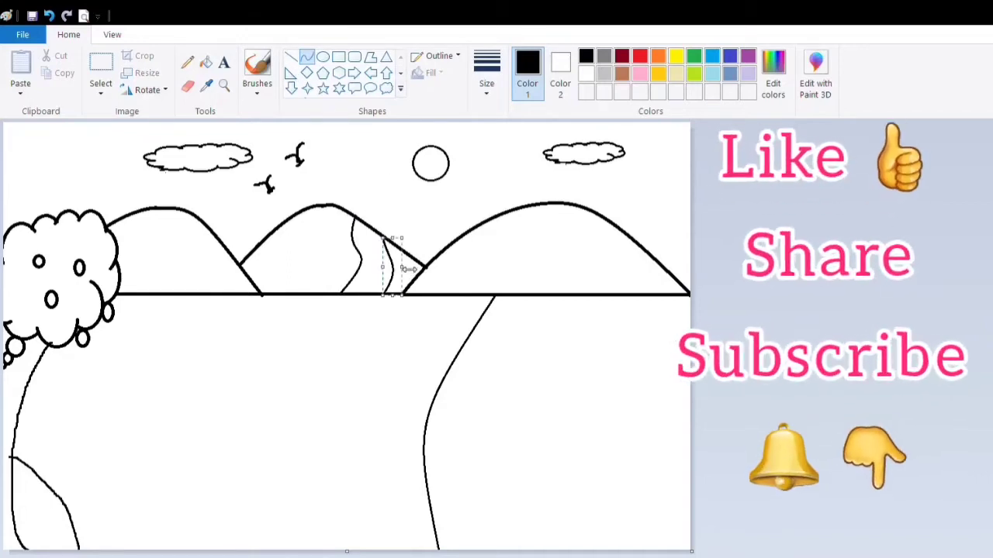
{"action": "left_click", "coordinate": [187, 86]}
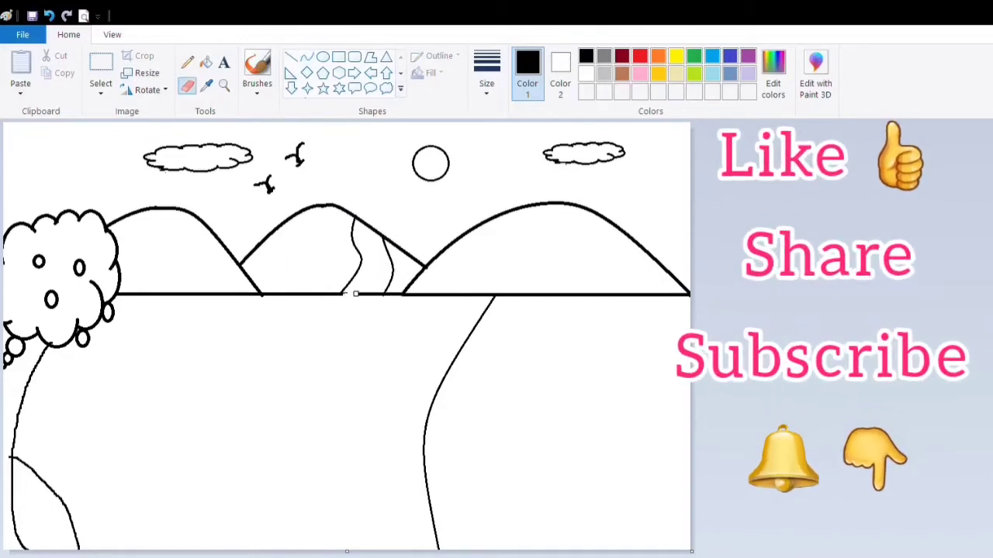
{"action": "left_click", "coordinate": [187, 62]}
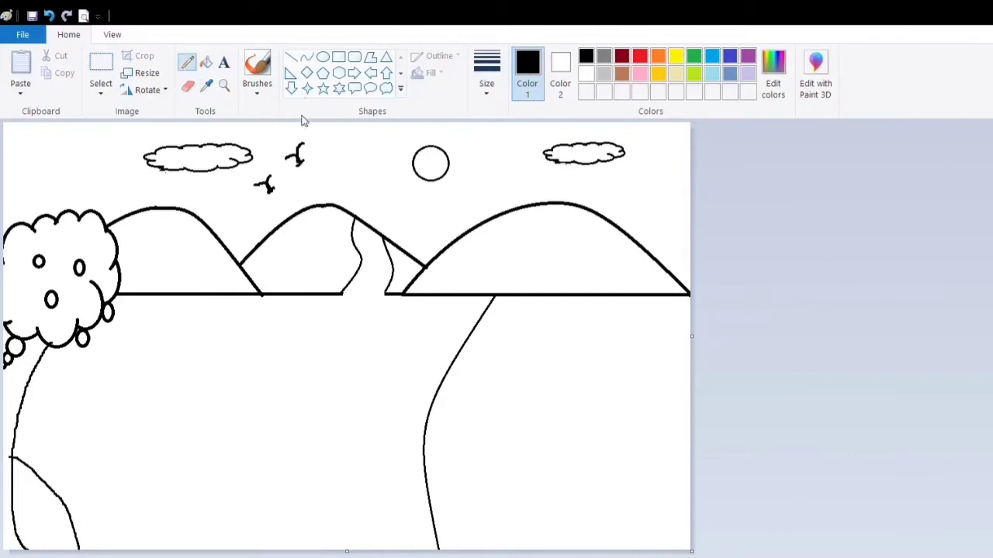
- Draw a small boat hull across the shoreline from a straight top line and a curved bottom, and erase the shoreline inside it
{"action": "left_click", "coordinate": [291, 57]}
{"action": "mouse_move", "coordinate": [407, 401]}
{"action": "left_mouse_down"}
{"action": "mouse_move", "coordinate": [460, 401]}
{"action": "mouse_move", "coordinate": [428, 430]}
{"action": "left_mouse_up"}
{"action": "left_click", "coordinate": [306, 56]}
{"action": "left_click", "coordinate": [188, 86]}
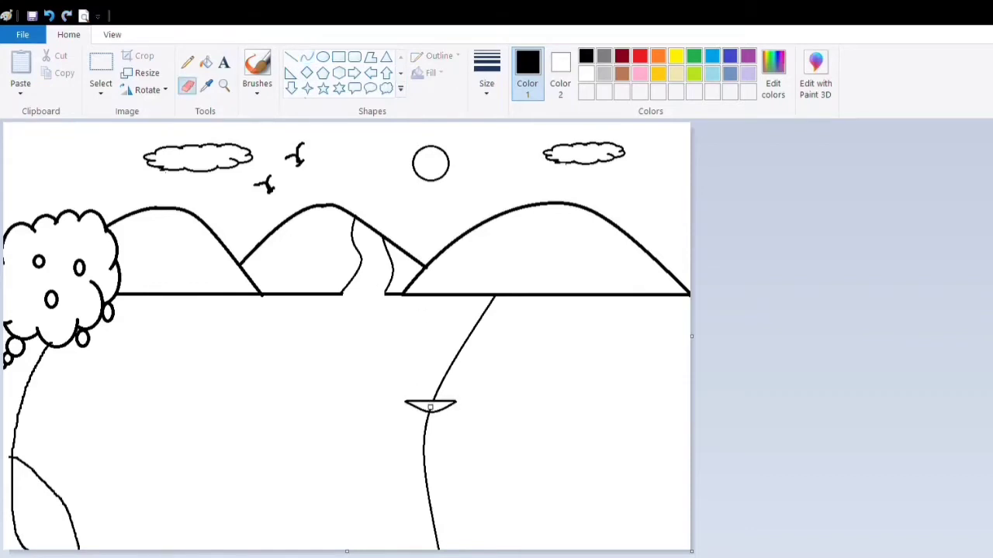
- Pencil in the boat's upper rim and a mooring rope, and add a thin upright rectangular post at the rope's end
{"action": "left_click", "coordinate": [187, 62]}
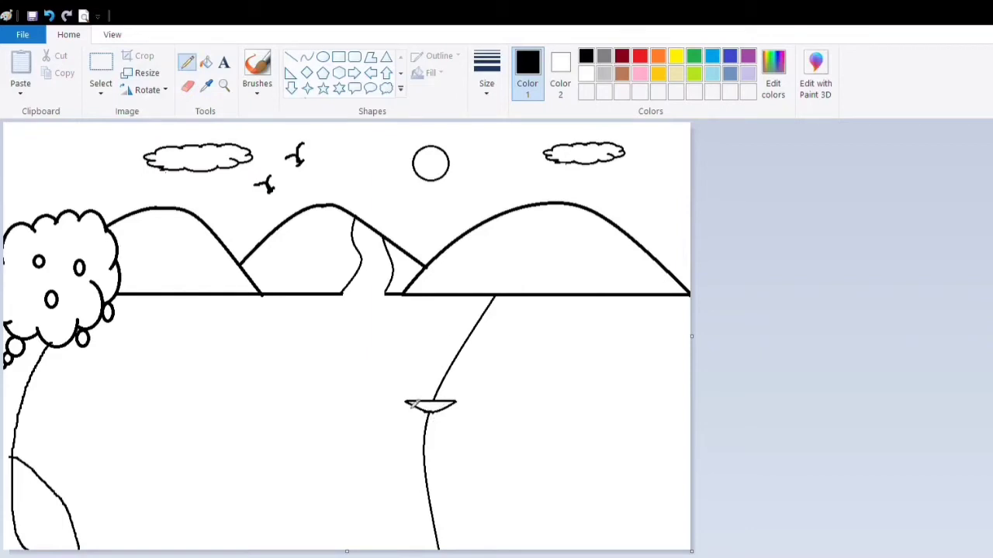
{"action": "mouse_move", "coordinate": [409, 403]}
{"action": "left_mouse_down"}
{"action": "mouse_move", "coordinate": [445, 398]}
{"action": "mouse_move", "coordinate": [473, 417]}
{"action": "left_mouse_up"}
{"action": "left_click", "coordinate": [338, 57]}
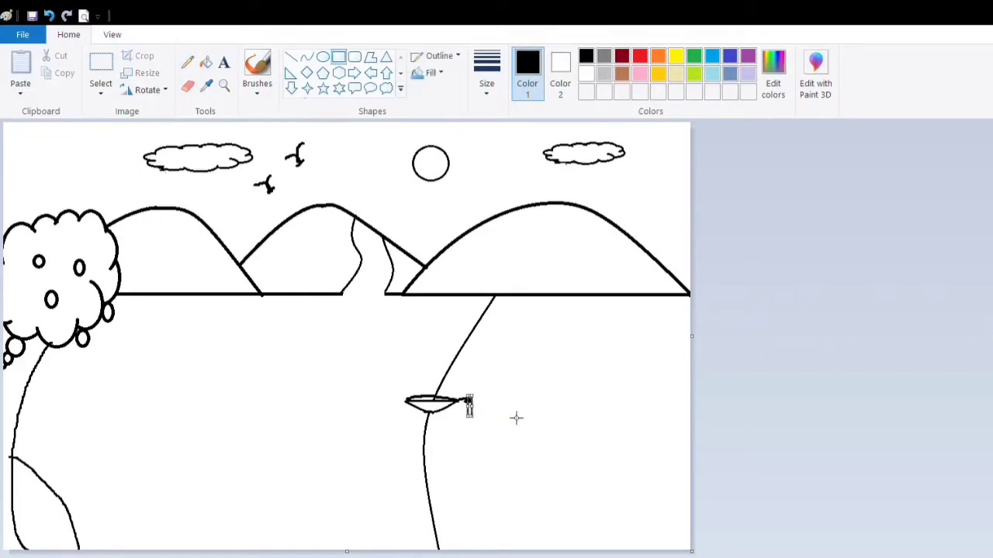
{"action": "left_click", "coordinate": [517, 418]}
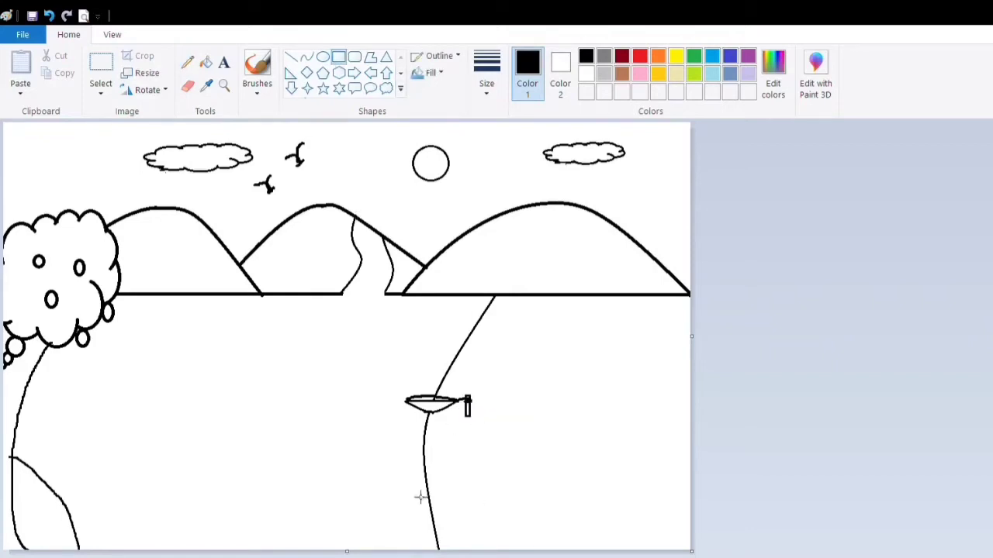
- Copy the boat with its post and paste the duplicate just below the original, slightly to the left
{"action": "left_click", "coordinate": [98, 64]}
{"action": "left_click_drag", "start_coordinate": [394, 384], "coordinate": [488, 430]}
{"action": "key", "text": "ctrl+c"}
{"action": "key", "text": "ctrl+v"}
{"action": "left_click_drag", "start_coordinate": [74, 163], "coordinate": [452, 462]}
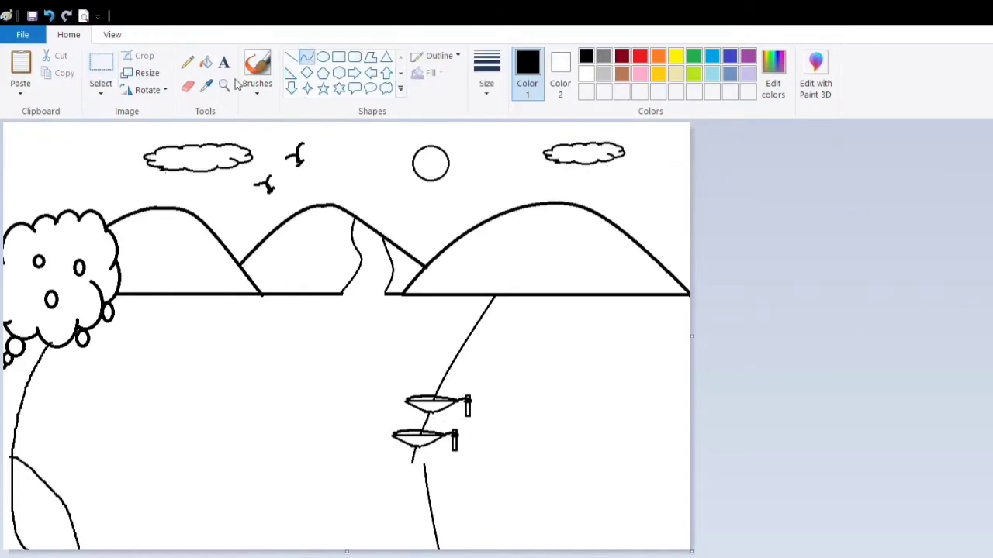
- Erase the stray shoreline piece under the copied boat and pencil in a line joining its hull to the remaining shoreline
{"action": "left_click", "coordinate": [187, 86]}
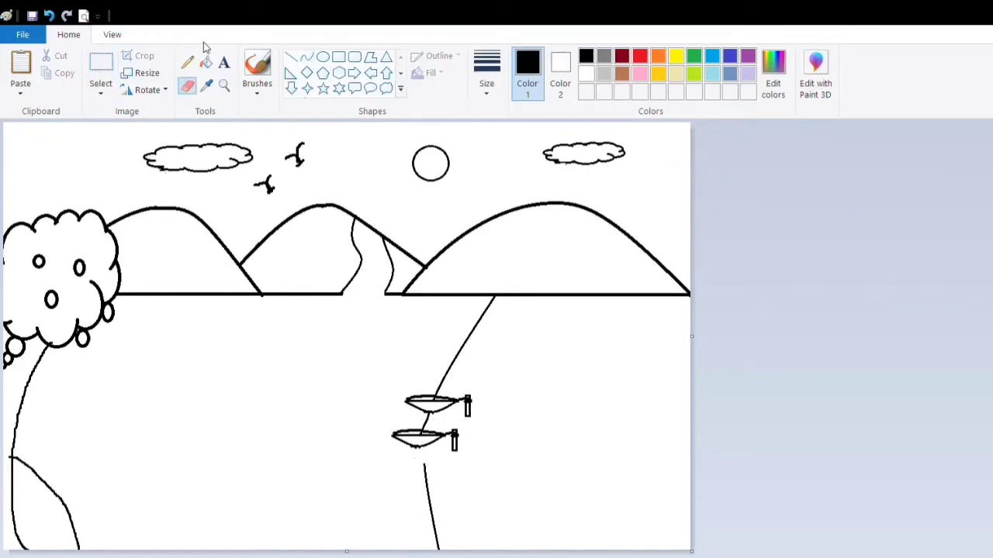
{"action": "left_click", "coordinate": [186, 66]}
{"action": "left_click_drag", "start_coordinate": [421, 448], "coordinate": [426, 465]}
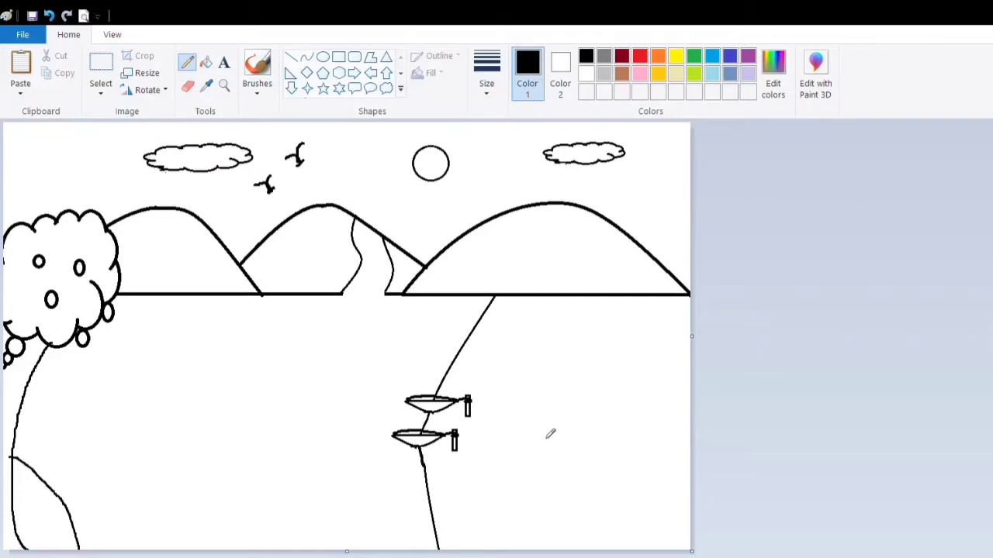
- Draw the house front to the right of the boats as a triangular gable above an upright rectangle
{"action": "left_click", "coordinate": [386, 57]}
{"action": "left_click_drag", "start_coordinate": [508, 444], "coordinate": [552, 404]}
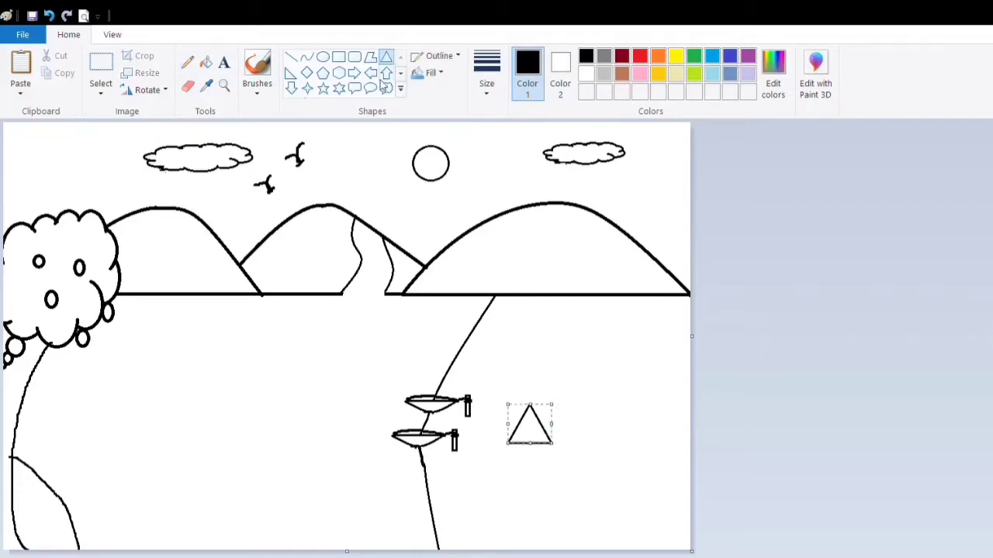
{"action": "left_click", "coordinate": [338, 56]}
{"action": "left_click_drag", "start_coordinate": [509, 443], "coordinate": [555, 502]}
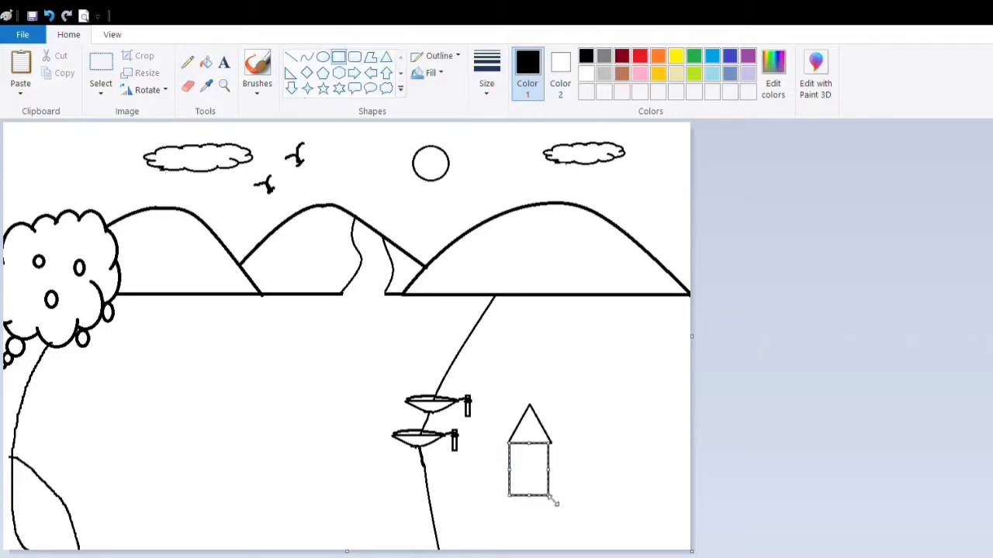
- Draw the house's slanted roof with straight lines extending right from the gable's peak and base and a sloping end line
{"action": "left_click", "coordinate": [290, 57]}
{"action": "left_click_drag", "start_coordinate": [529, 404], "coordinate": [611, 404]}
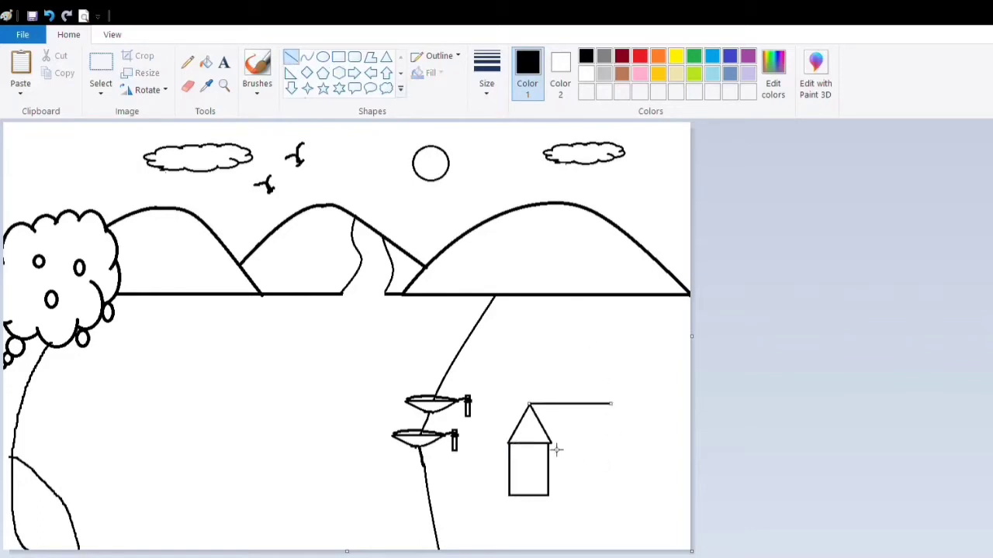
{"action": "left_click_drag", "start_coordinate": [550, 443], "coordinate": [634, 444]}
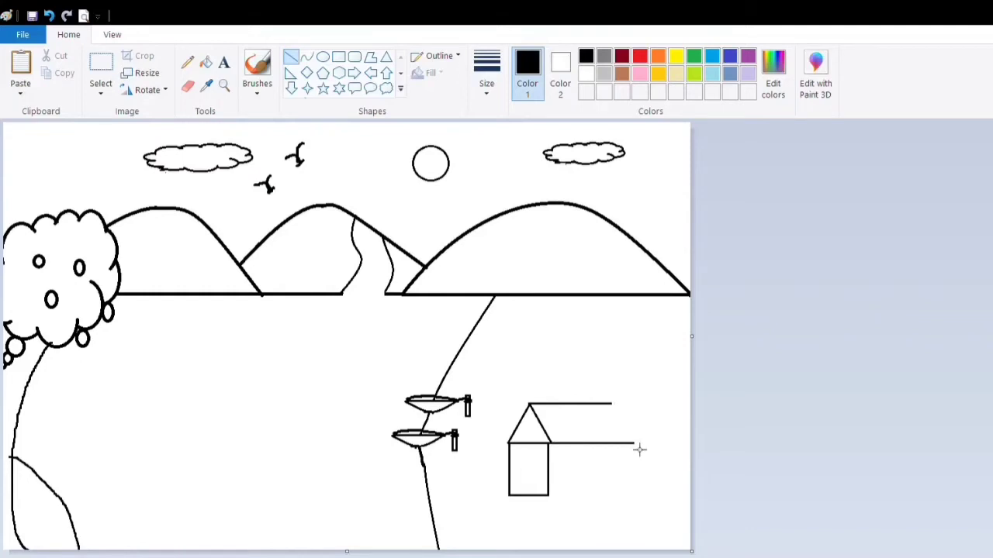
{"action": "left_click_drag", "start_coordinate": [611, 404], "coordinate": [636, 444]}
{"action": "left_click", "coordinate": [661, 476]}
- Complete the house's side wall with a straight base line and a vertical line up to the roof's right corner
{"action": "left_click_drag", "start_coordinate": [549, 495], "coordinate": [637, 497]}
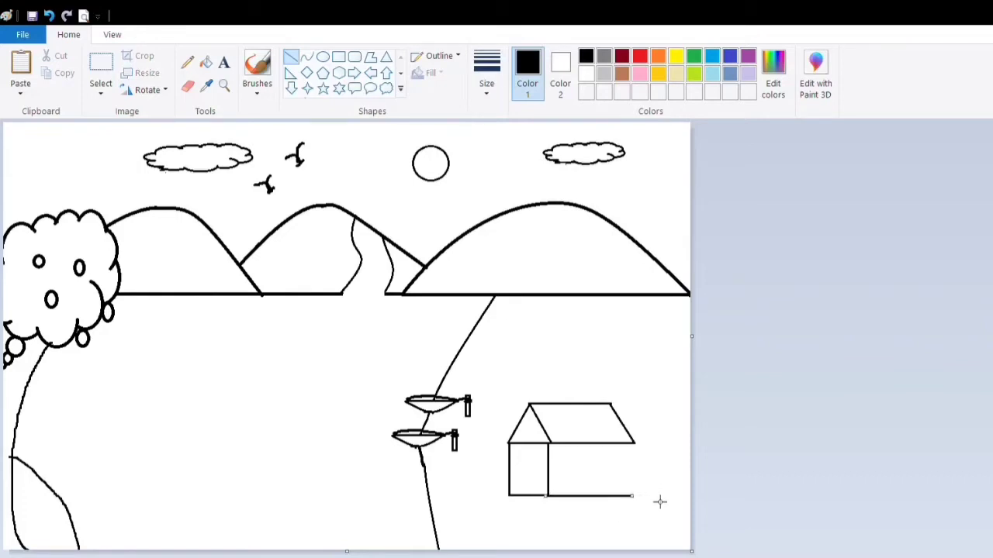
{"action": "left_click", "coordinate": [659, 502]}
{"action": "left_click_drag", "start_coordinate": [634, 443], "coordinate": [637, 504]}
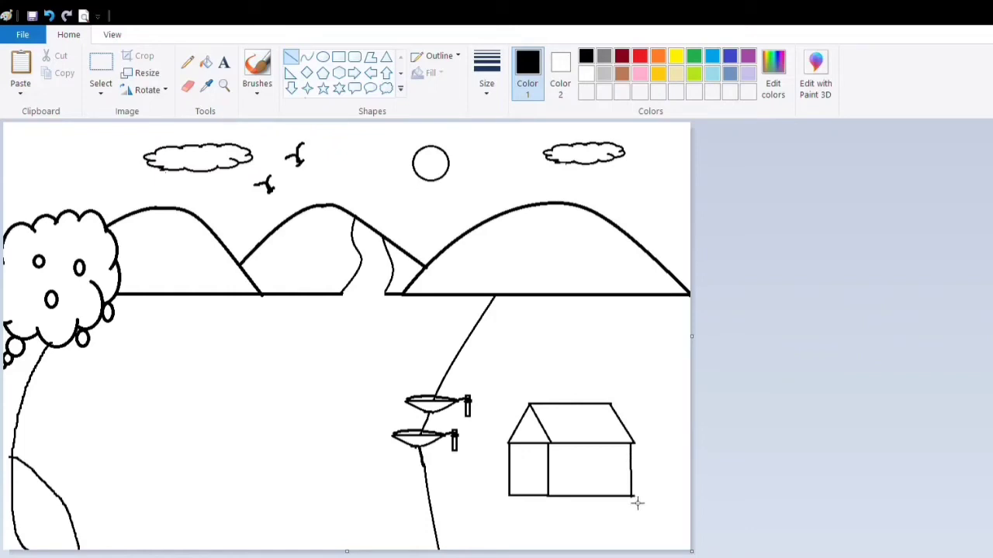
- Add a rectangular door to the house front, a window to the side wall, and a capped chimney on the roof
{"action": "left_click", "coordinate": [338, 55]}
{"action": "left_click_drag", "start_coordinate": [523, 472], "coordinate": [533, 495]}
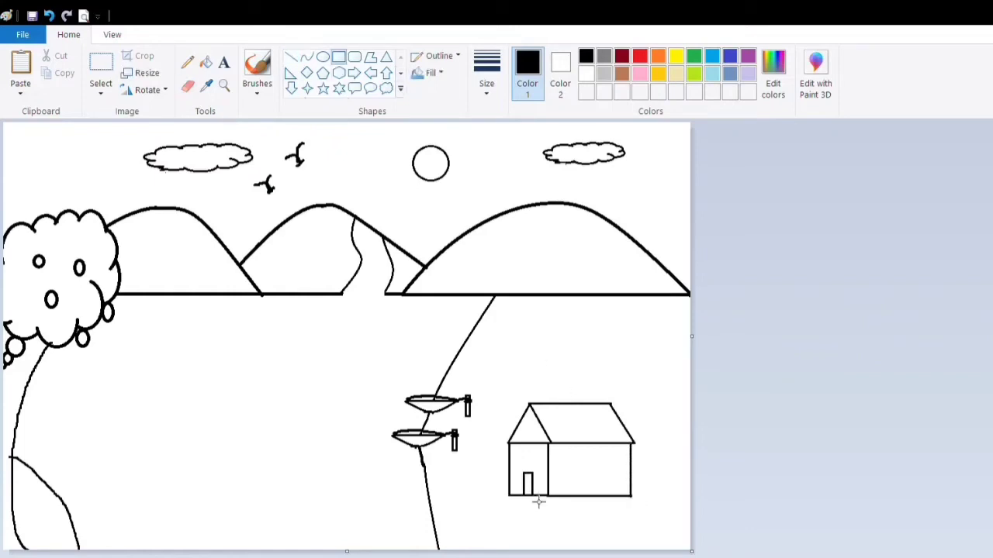
{"action": "left_click_drag", "start_coordinate": [577, 461], "coordinate": [606, 479]}
{"action": "mouse_move", "coordinate": [582, 388]}
{"action": "left_mouse_down"}
{"action": "mouse_move", "coordinate": [606, 395]}
{"action": "mouse_move", "coordinate": [597, 419]}
{"action": "left_mouse_up"}
{"action": "left_click", "coordinate": [187, 86]}
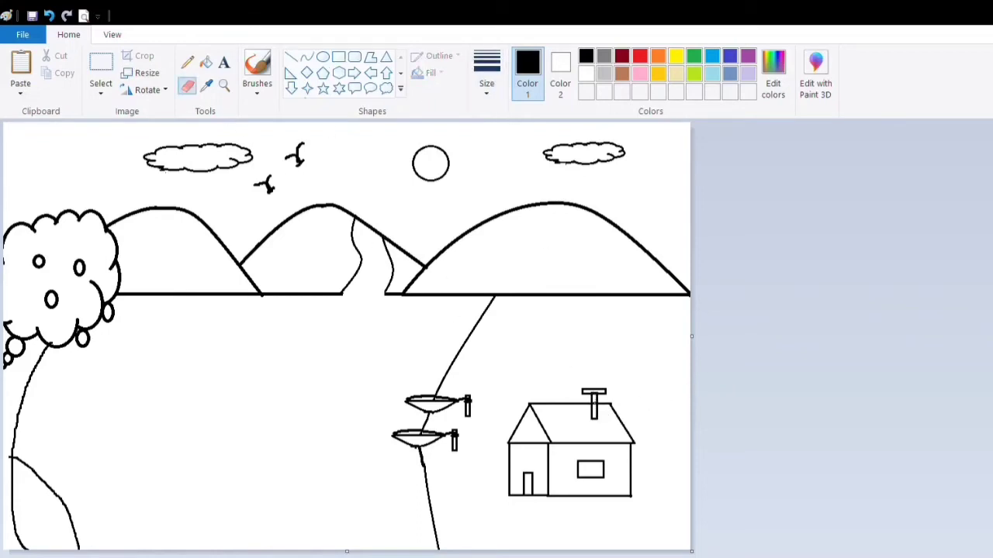
- Divide the house's side window into four panes with two crossing lines and draw a small oval window in the gable
{"action": "left_click", "coordinate": [291, 57]}
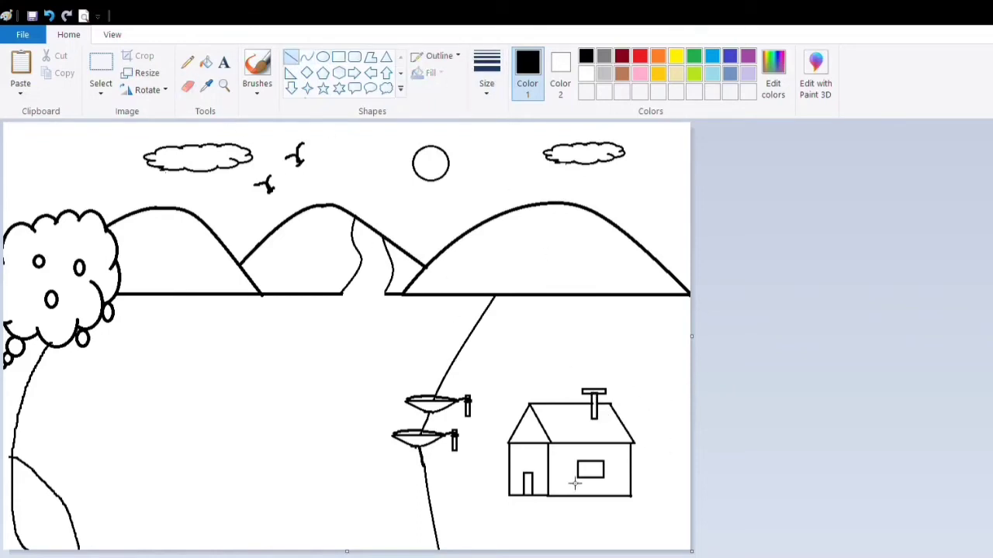
{"action": "left_click_drag", "start_coordinate": [589, 462], "coordinate": [588, 478]}
{"action": "left_click", "coordinate": [597, 481]}
{"action": "left_click_drag", "start_coordinate": [577, 469], "coordinate": [604, 469]}
{"action": "left_click", "coordinate": [323, 57]}
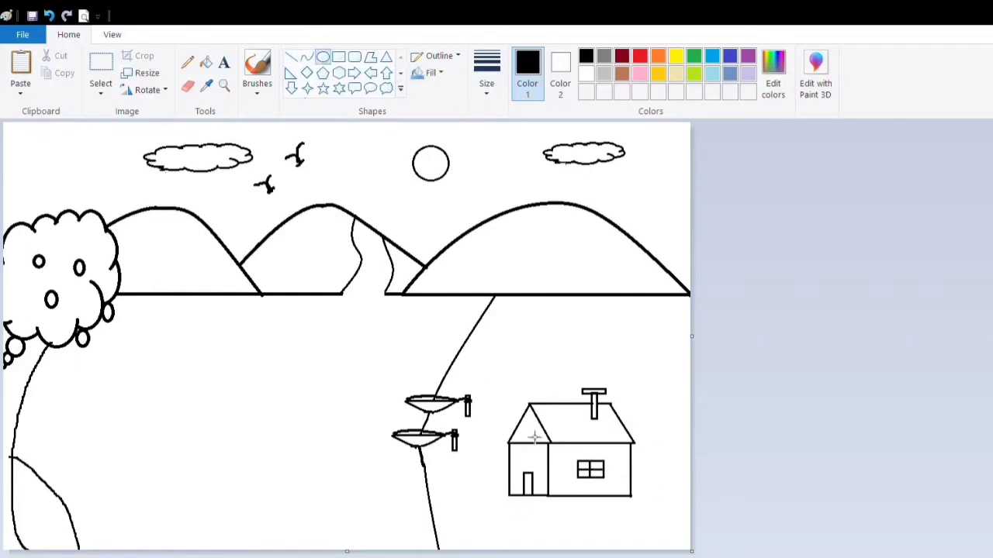
{"action": "left_click_drag", "start_coordinate": [523, 426], "coordinate": [533, 440]}
- Draw a winding path with two curved edges running from the house front down to the canvas's lower edge
{"action": "left_click", "coordinate": [307, 57]}
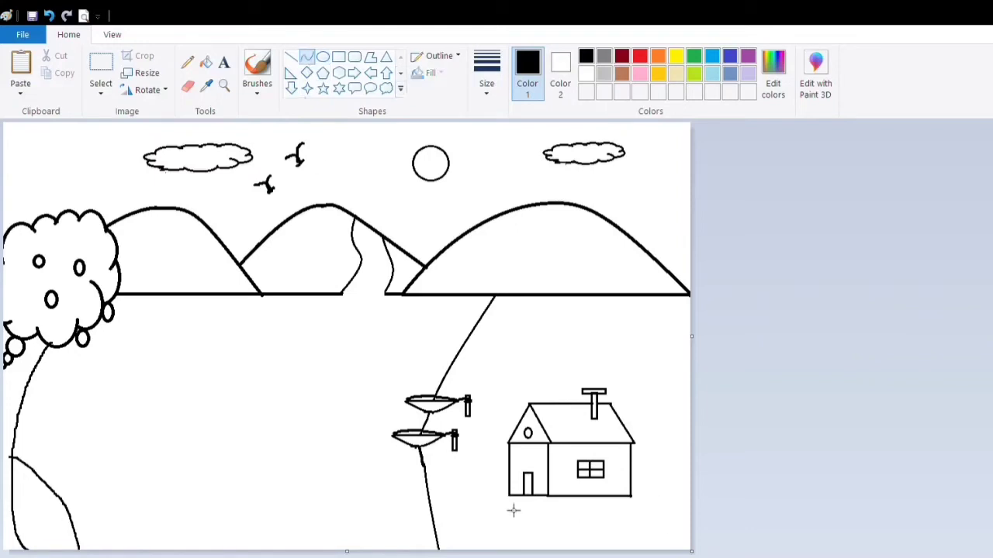
{"action": "mouse_move", "coordinate": [509, 497]}
{"action": "left_mouse_down"}
{"action": "mouse_move", "coordinate": [523, 551]}
{"action": "mouse_move", "coordinate": [528, 530]}
{"action": "left_mouse_up"}
{"action": "left_click", "coordinate": [558, 501]}
{"action": "left_click_drag", "start_coordinate": [547, 497], "coordinate": [571, 550]}
{"action": "left_click_drag", "start_coordinate": [578, 541], "coordinate": [585, 529]}
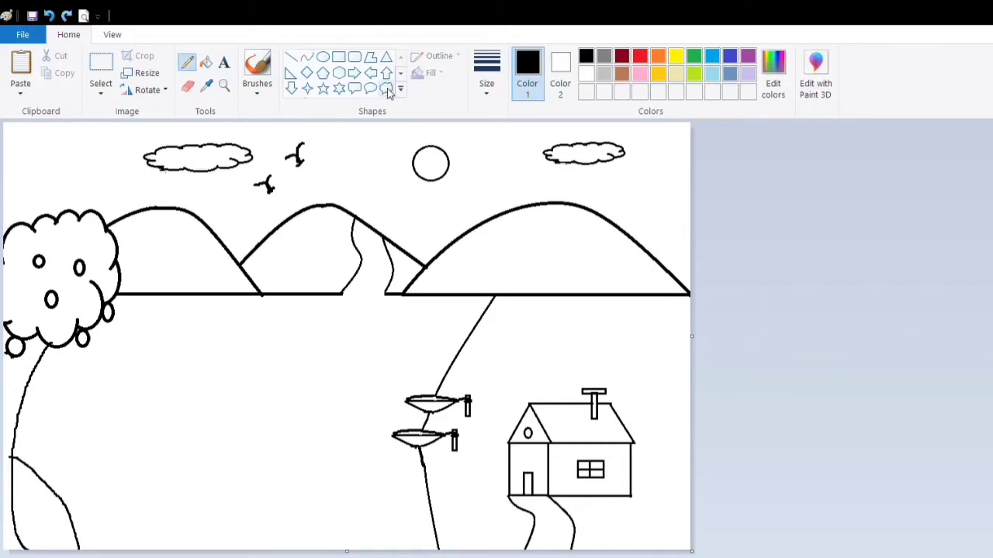
- Draw three small cloud callouts above the chimney as smoke puffs
{"action": "left_click", "coordinate": [387, 89]}
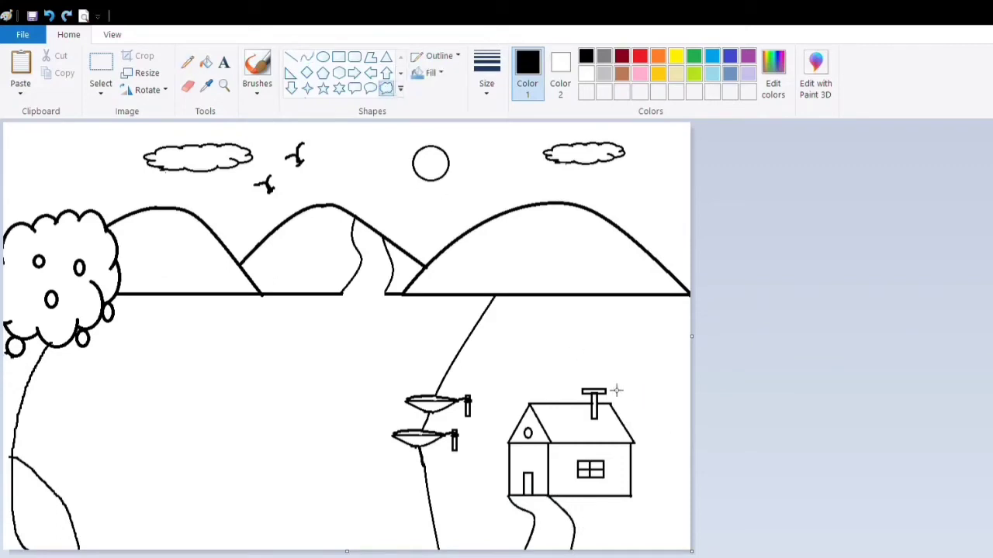
{"action": "mouse_move", "coordinate": [594, 386]}
{"action": "left_mouse_down"}
{"action": "mouse_move", "coordinate": [613, 365]}
{"action": "mouse_move", "coordinate": [586, 357]}
{"action": "mouse_move", "coordinate": [644, 345]}
{"action": "mouse_move", "coordinate": [611, 335]}
{"action": "left_mouse_up"}
{"action": "left_click", "coordinate": [620, 358]}
{"action": "left_click", "coordinate": [600, 346]}
{"action": "left_click", "coordinate": [654, 397]}
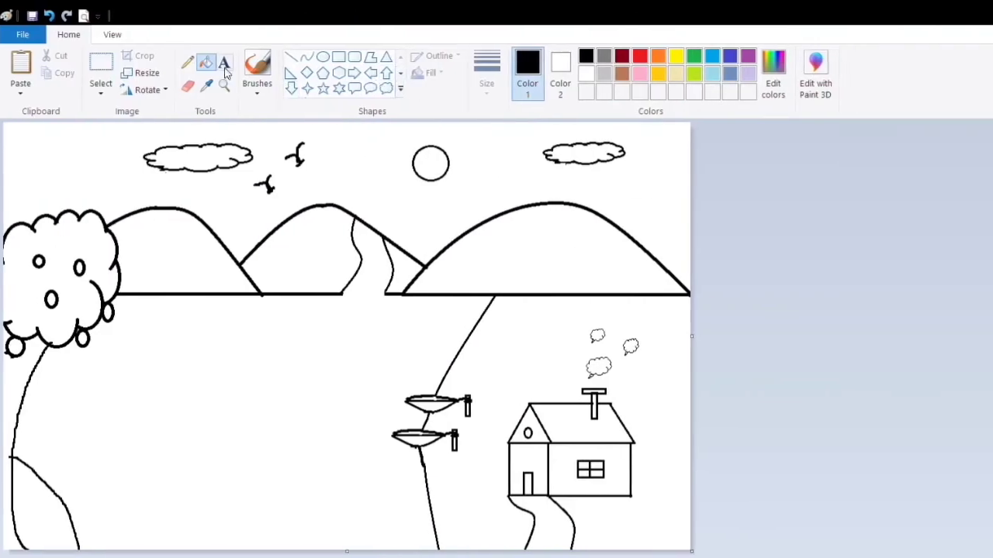
- Fill the sun yellow and the sky light turquoise, and recolour the sun's outline gold
{"action": "left_click", "coordinate": [205, 62]}
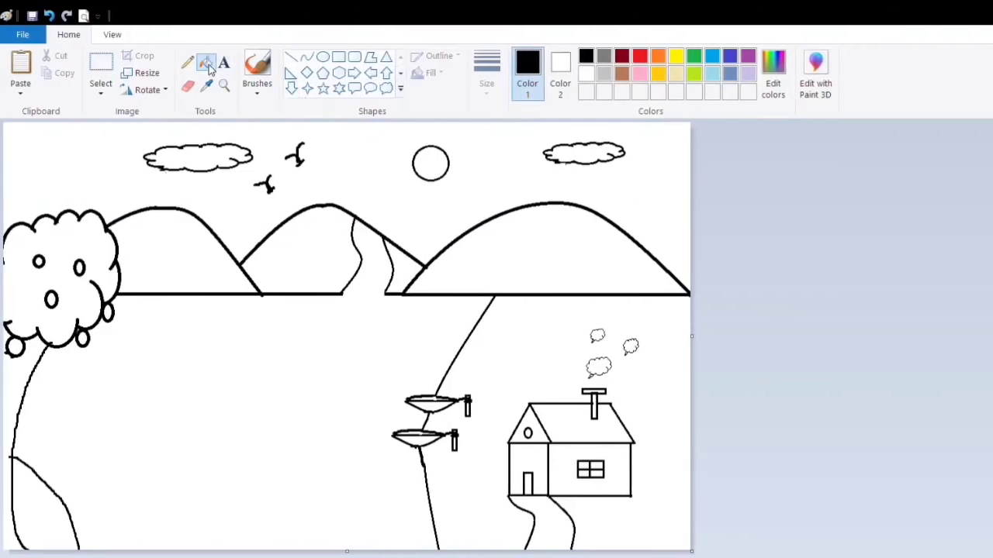
{"action": "left_click", "coordinate": [675, 59]}
{"action": "left_click", "coordinate": [435, 174]}
{"action": "left_click", "coordinate": [713, 75]}
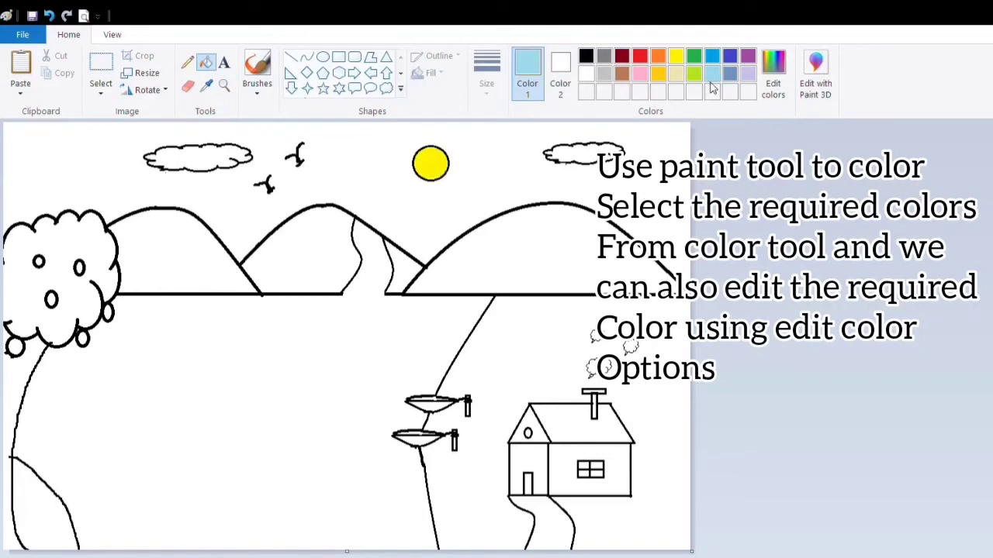
{"action": "left_click", "coordinate": [536, 166]}
{"action": "left_click", "coordinate": [658, 74]}
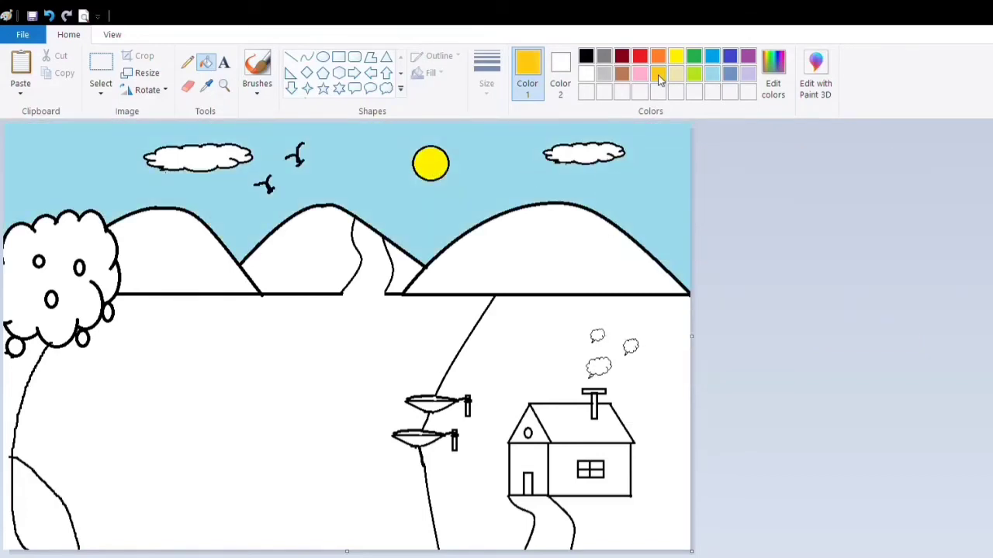
{"action": "left_click", "coordinate": [447, 156]}
- Draw orange straight-line rays of varying length all around the sun
{"action": "left_click", "coordinate": [658, 55]}
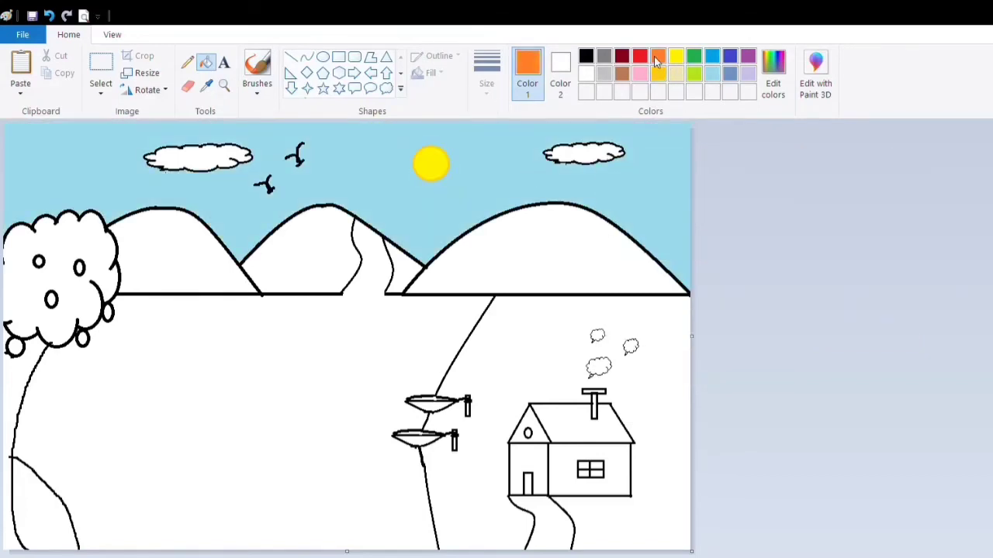
{"action": "left_click", "coordinate": [291, 57]}
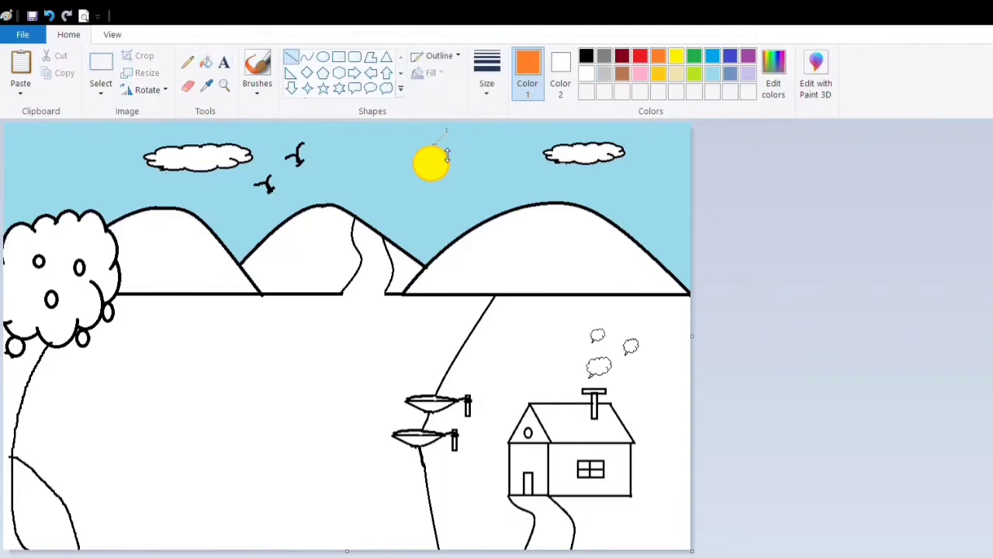
{"action": "mouse_move", "coordinate": [450, 153]}
{"action": "left_mouse_down"}
{"action": "mouse_move", "coordinate": [462, 148]}
{"action": "mouse_move", "coordinate": [467, 184]}
{"action": "mouse_move", "coordinate": [404, 201]}
{"action": "left_mouse_up"}
{"action": "left_click_drag", "start_coordinate": [420, 157], "coordinate": [391, 140]}
{"action": "left_click", "coordinate": [449, 157]}
{"action": "left_click_drag", "start_coordinate": [425, 147], "coordinate": [423, 135]}
{"action": "left_click", "coordinate": [532, 171]}
- Fill all the hills with a custom dark orange, and the waterfall and lake with turquoise blue
{"action": "left_click", "coordinate": [625, 71]}
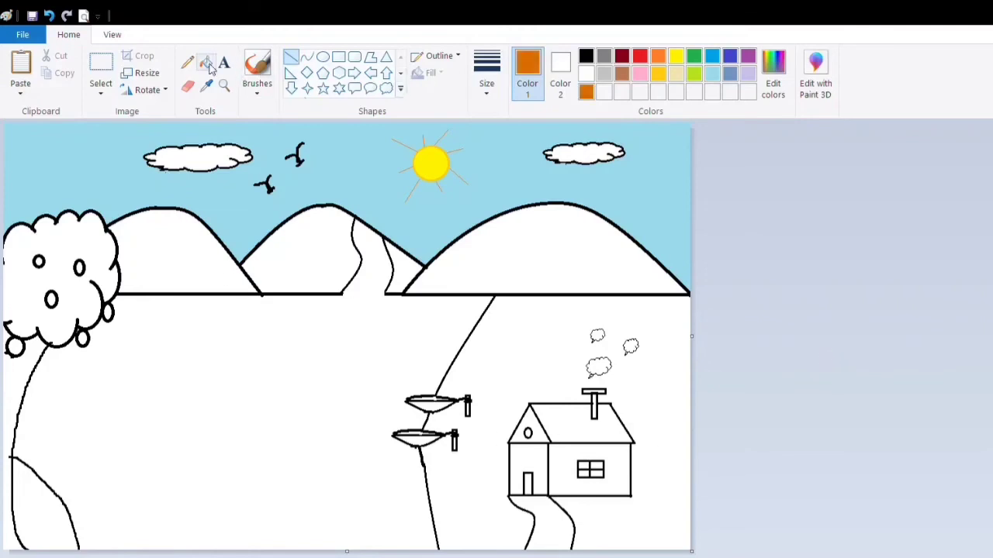
{"action": "left_click", "coordinate": [206, 62]}
{"action": "left_click", "coordinate": [194, 252]}
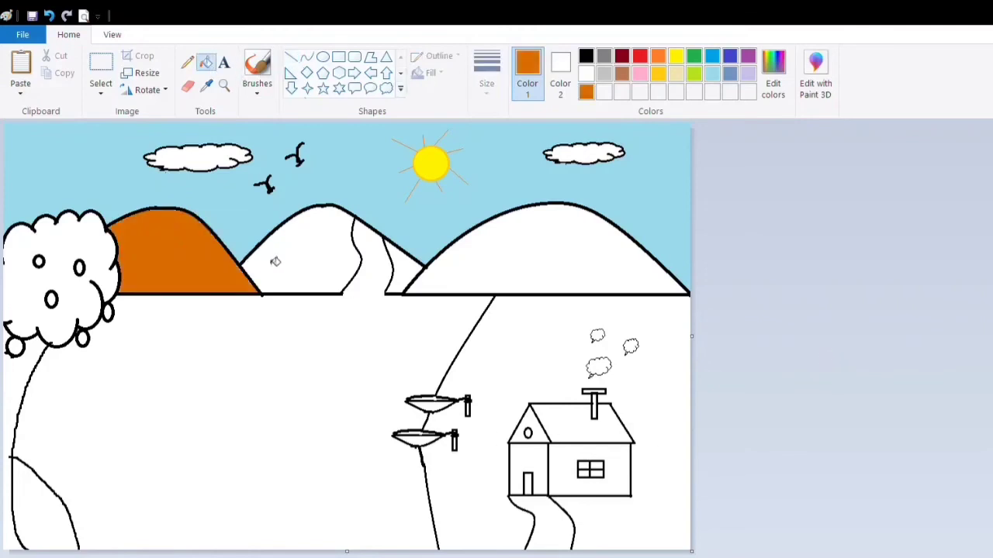
{"action": "left_click", "coordinate": [279, 260]}
{"action": "left_click", "coordinate": [456, 281]}
{"action": "left_click", "coordinate": [712, 62]}
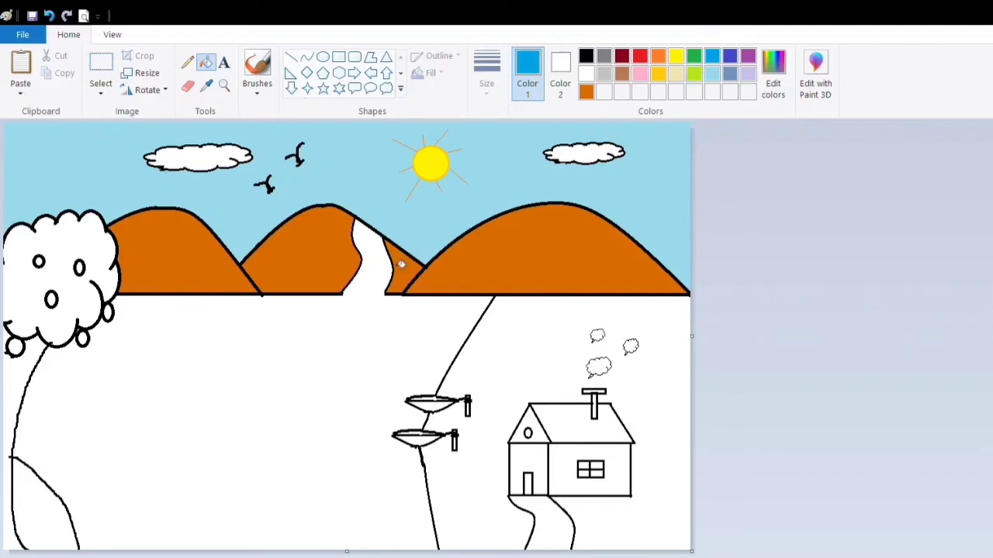
{"action": "left_click", "coordinate": [401, 264]}
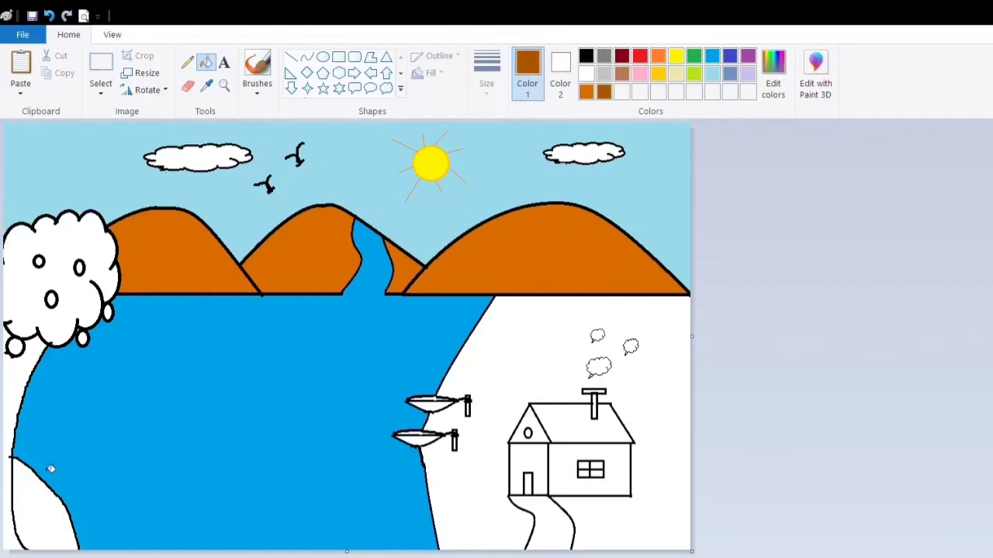
- Fill the tree trunk, both boats and their mooring posts with a custom brown
{"action": "left_click", "coordinate": [17, 411]}
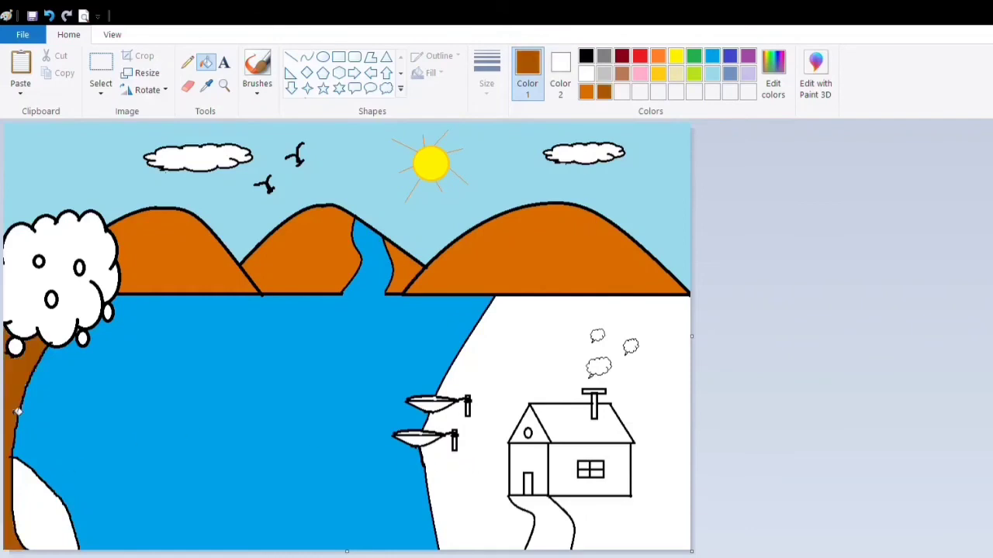
{"action": "left_click", "coordinate": [437, 405]}
{"action": "left_click", "coordinate": [423, 438]}
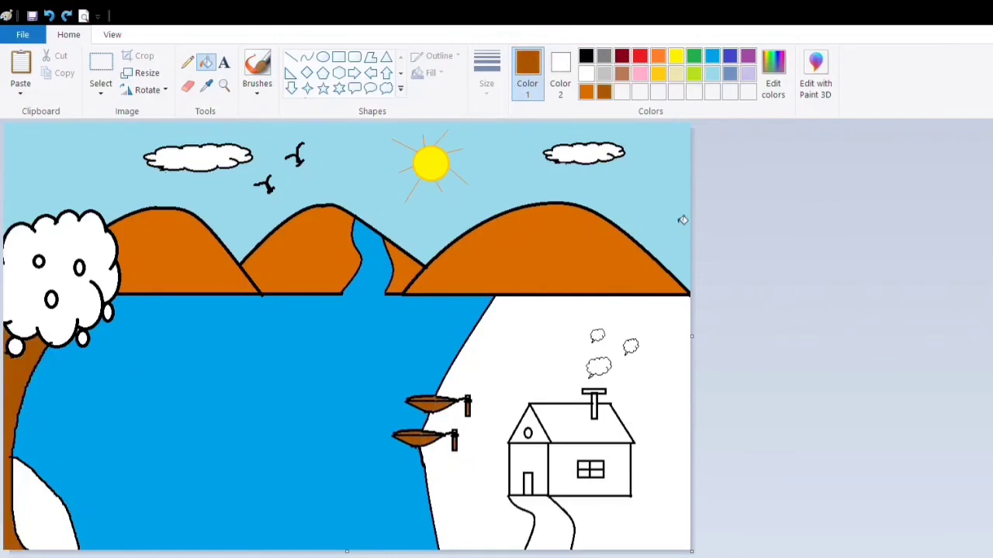
- Fill the tree's crown green and its six fruits red
{"action": "left_click", "coordinate": [694, 59]}
{"action": "left_click", "coordinate": [77, 247]}
{"action": "left_click", "coordinate": [639, 56]}
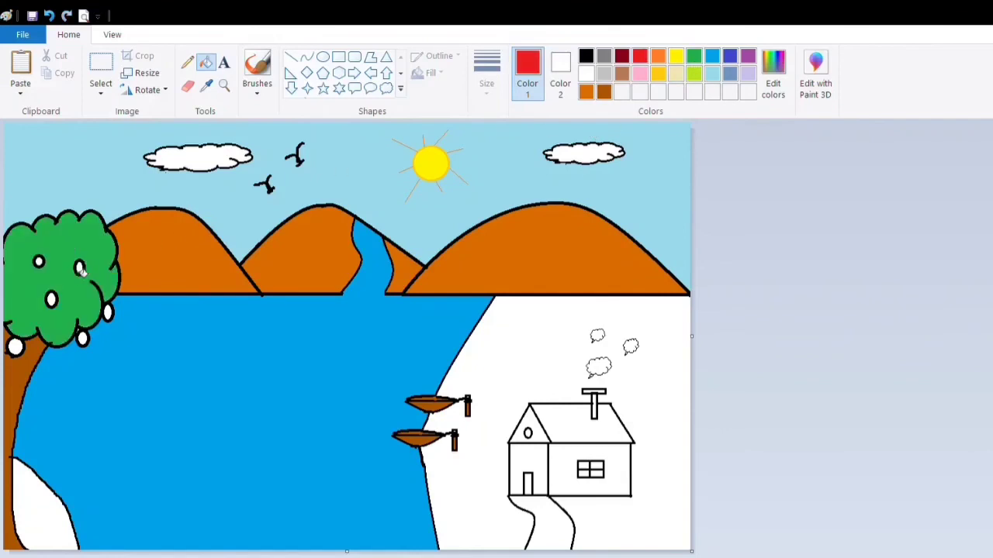
{"action": "left_click", "coordinate": [79, 268]}
{"action": "left_click", "coordinate": [38, 262]}
{"action": "left_click", "coordinate": [52, 300]}
{"action": "left_click", "coordinate": [15, 347]}
{"action": "left_click", "coordinate": [83, 339]}
{"action": "left_click", "coordinate": [108, 312]}
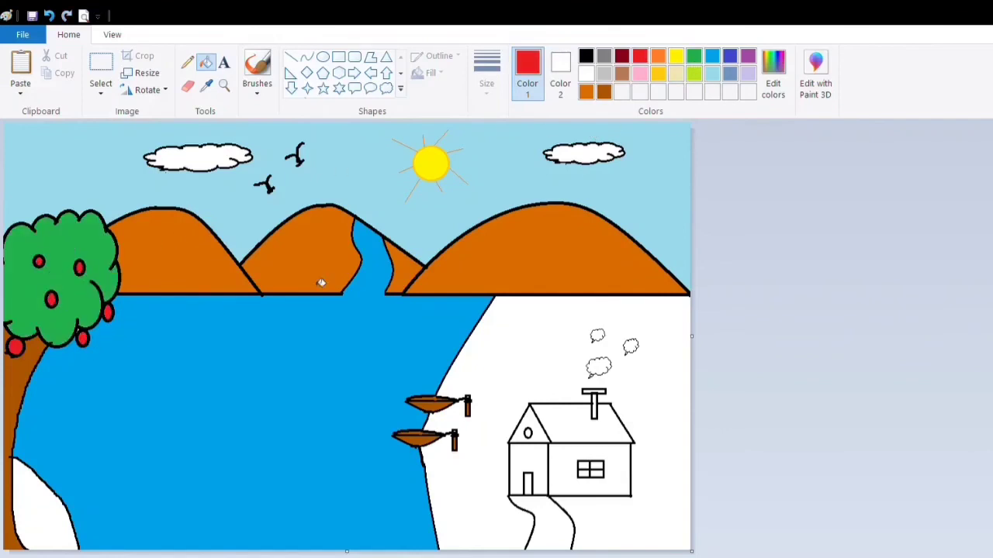
- Fill the land on both sides of the lake gold, and the path and three smoke puffs light gray
{"action": "left_click", "coordinate": [658, 75]}
{"action": "left_click", "coordinate": [58, 520]}
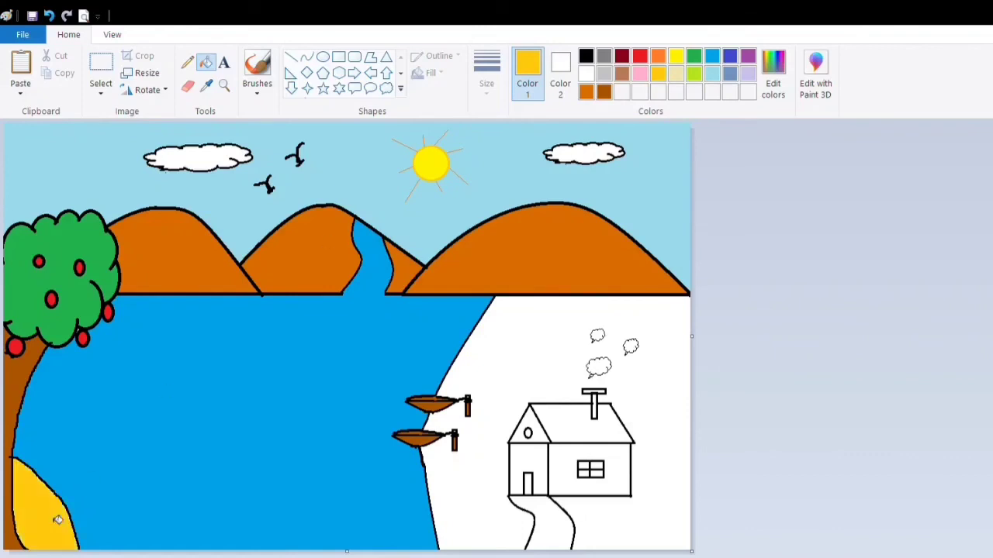
{"action": "left_click", "coordinate": [498, 374]}
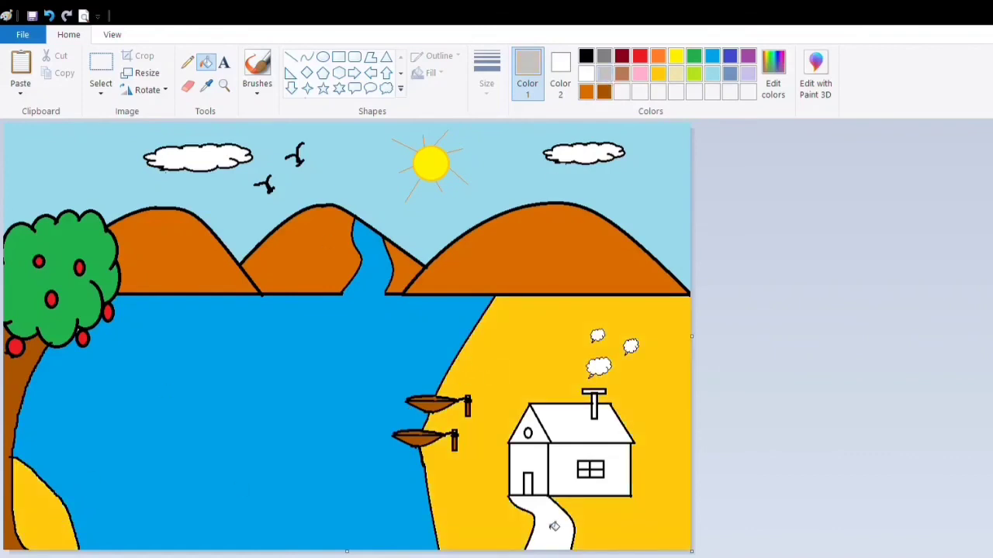
{"action": "left_click", "coordinate": [554, 527]}
{"action": "left_click", "coordinate": [599, 366]}
{"action": "left_click", "coordinate": [630, 347]}
{"action": "left_click", "coordinate": [597, 336]}
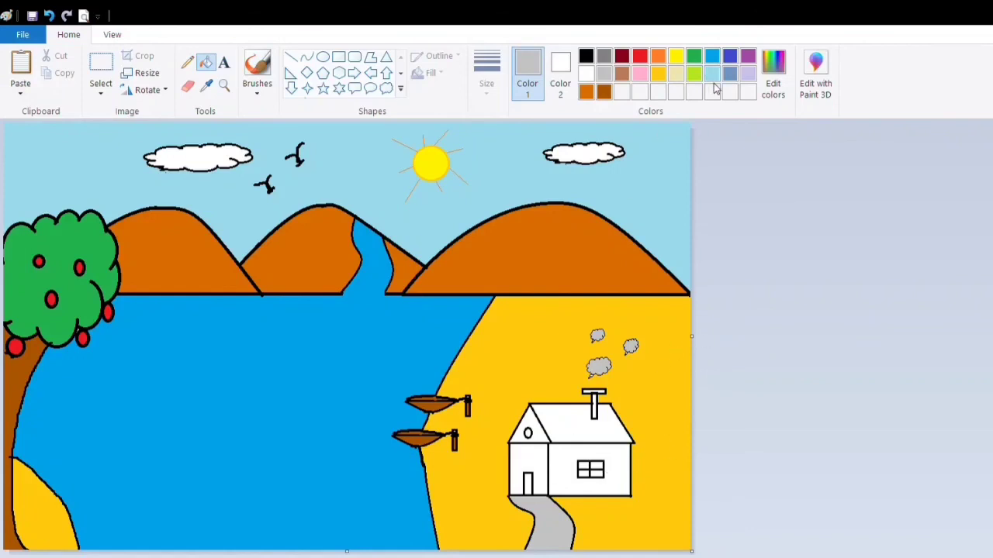
- Fill the house's roof and capped chimney dark red, including the chimney's connected outlines
{"action": "left_click", "coordinate": [621, 55]}
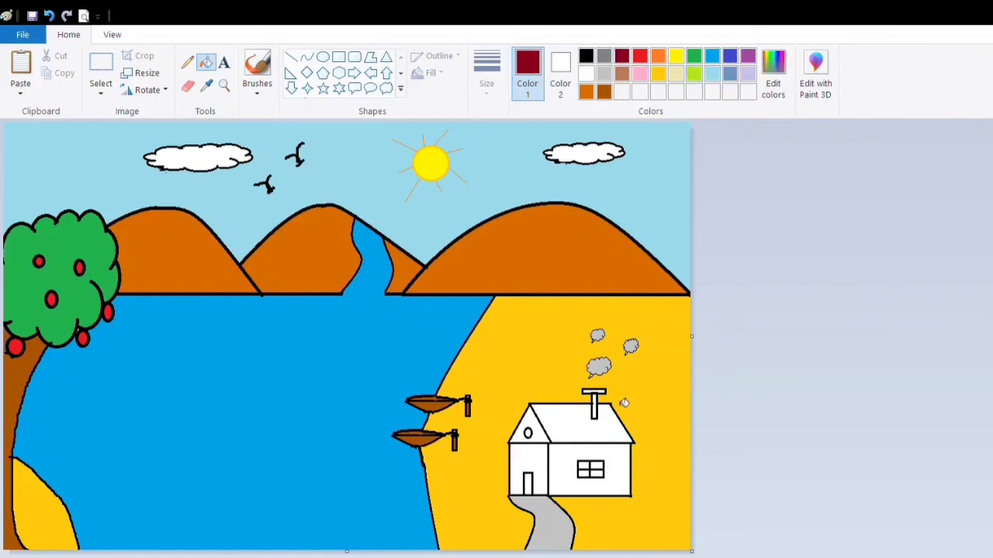
{"action": "left_click", "coordinate": [571, 425]}
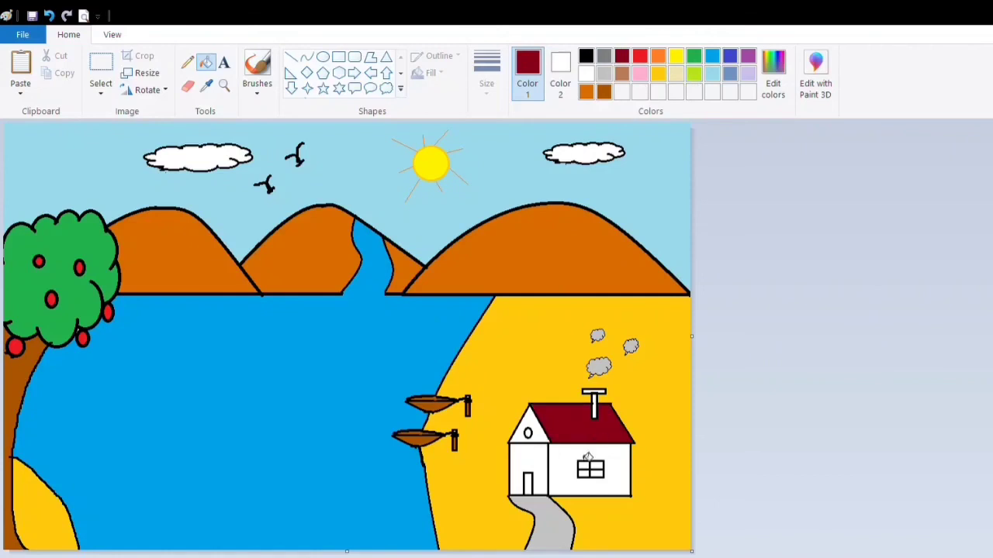
{"action": "left_click", "coordinate": [600, 396]}
{"action": "left_click", "coordinate": [596, 404]}
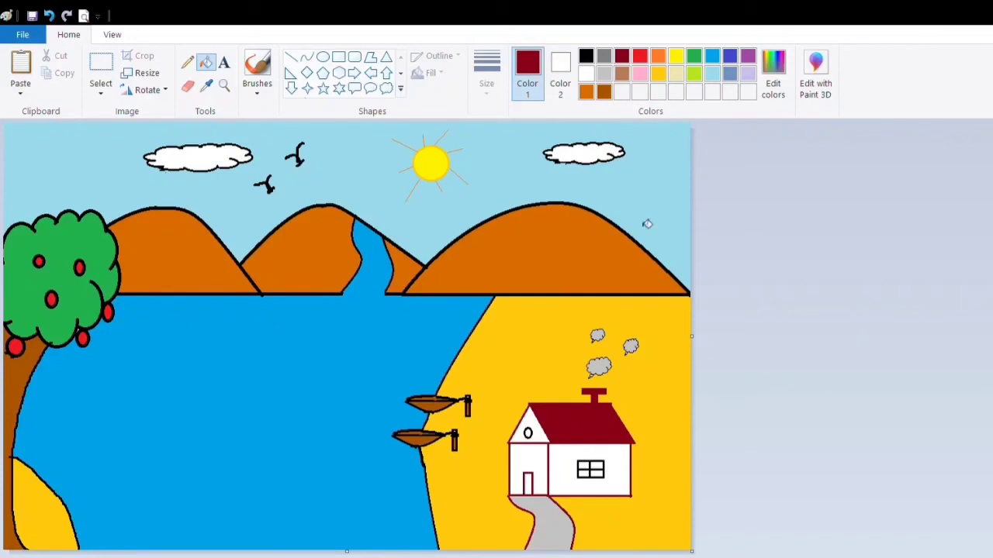
- Fill the house's gable, front wall and side wall with rose pink
{"action": "left_click", "coordinate": [640, 75]}
{"action": "left_click", "coordinate": [539, 426]}
{"action": "left_click", "coordinate": [538, 478]}
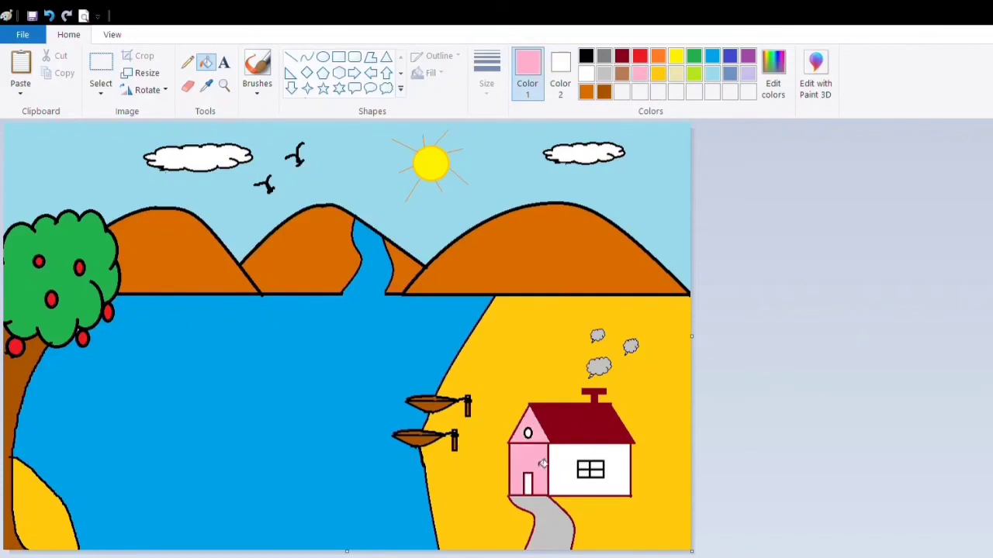
{"action": "left_click", "coordinate": [567, 464]}
- Fill the four side-window panes, the door and the oval gable window yellow
{"action": "left_click", "coordinate": [674, 59]}
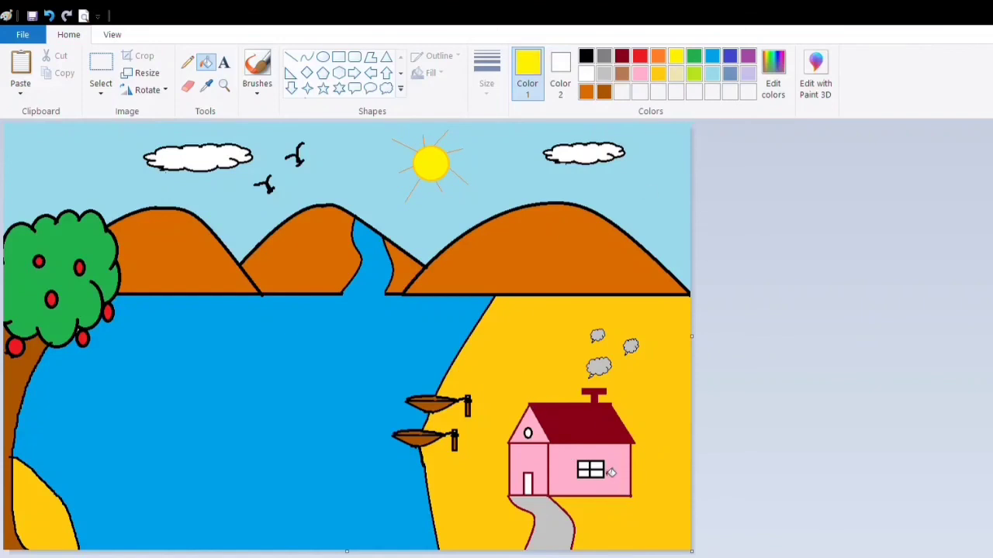
{"action": "left_click", "coordinate": [596, 466]}
{"action": "left_click", "coordinate": [596, 473]}
{"action": "left_click", "coordinate": [584, 474]}
{"action": "left_click", "coordinate": [583, 466]}
{"action": "left_click", "coordinate": [530, 488]}
{"action": "left_click", "coordinate": [528, 433]}
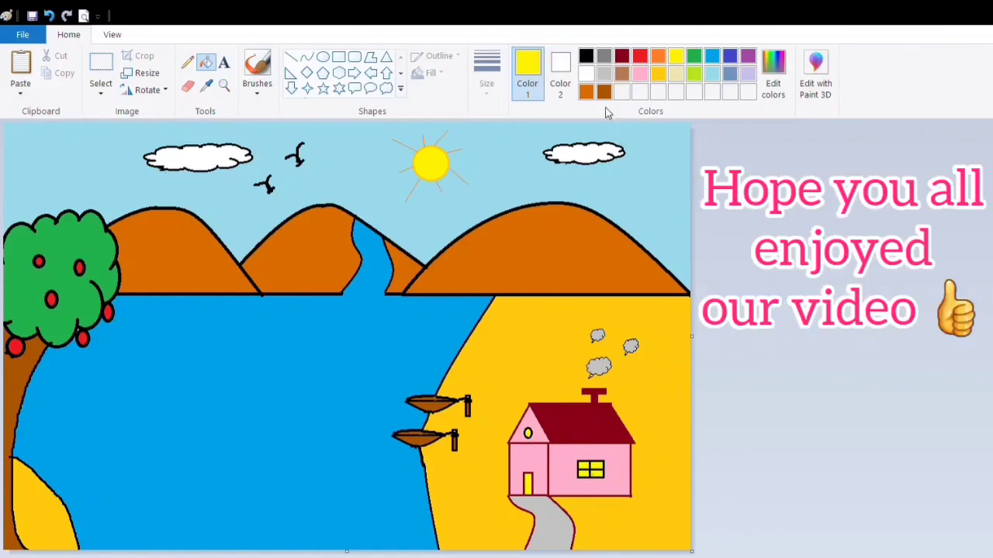
- Set the fill colour to dark red
{"action": "left_click", "coordinate": [622, 56]}
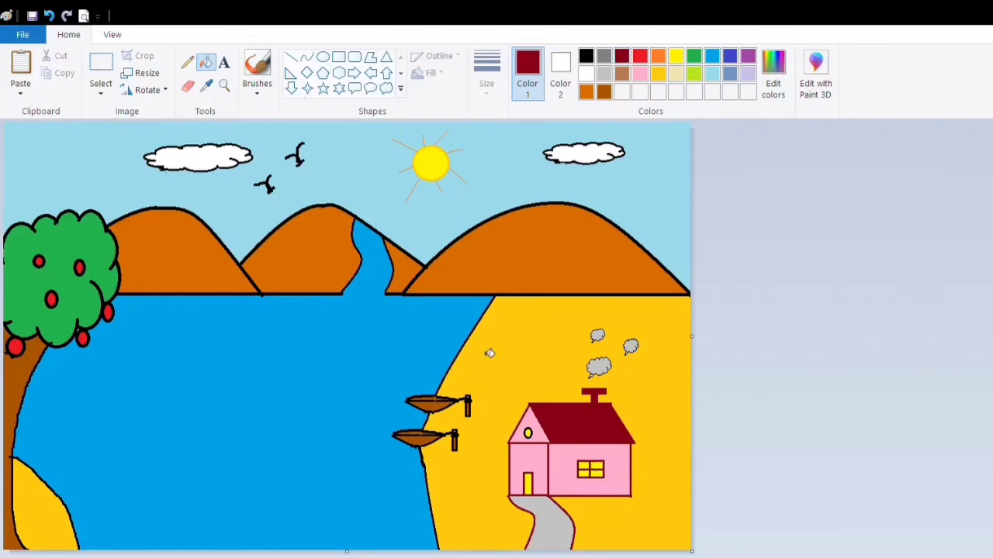